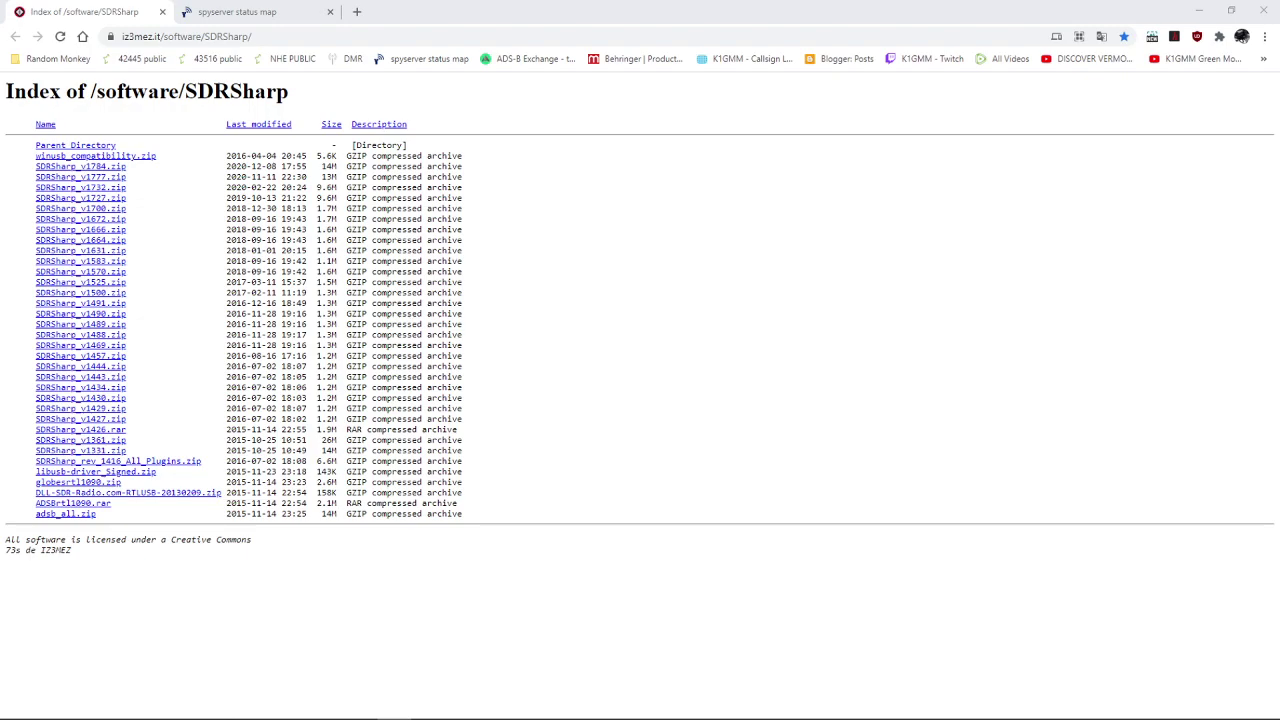
Open File Explorer, browse to Desktop > sdr#, and start the SDRSharp application.
key(super+e)
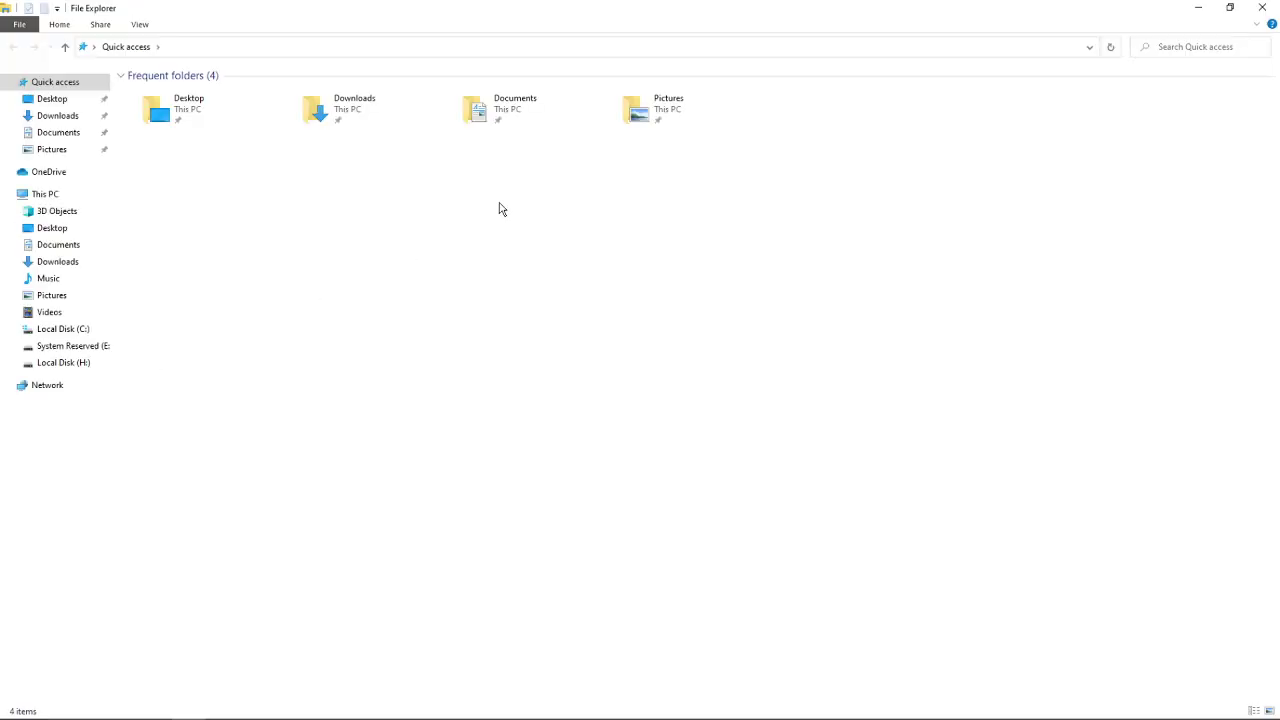
drag(320, 23, 193, 65)
key(alt+Tab)
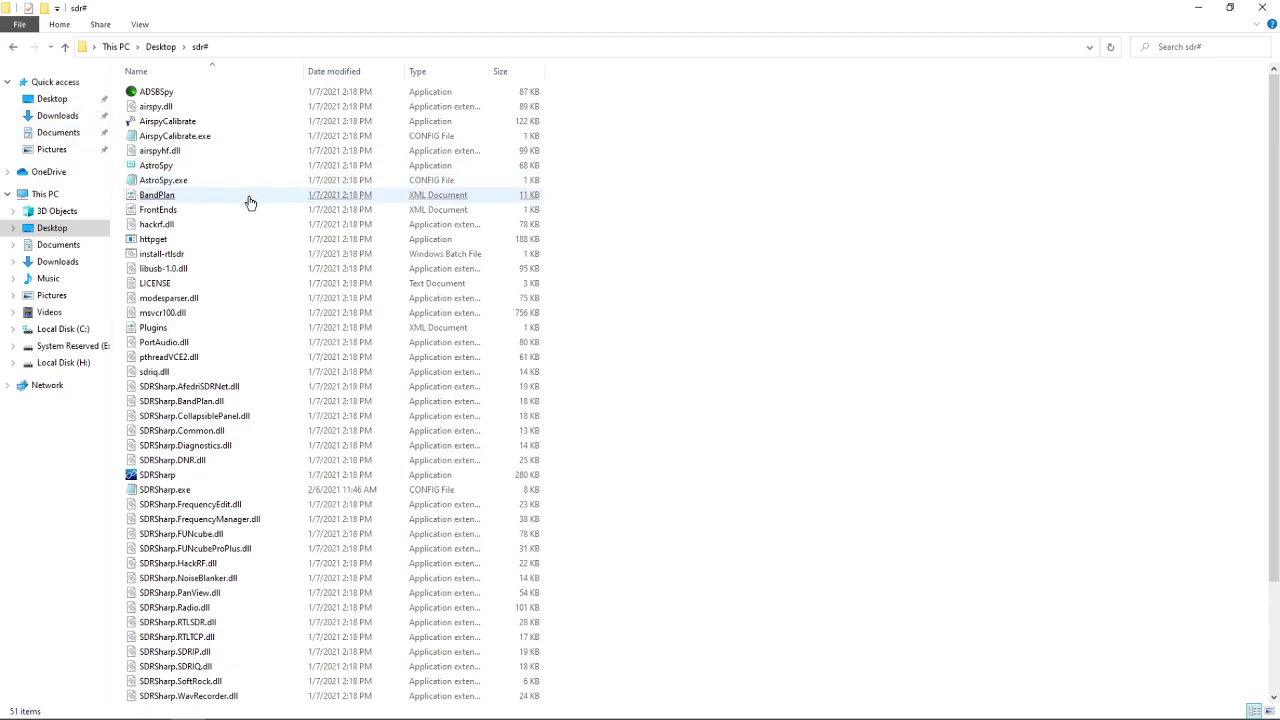
click(456, 459)
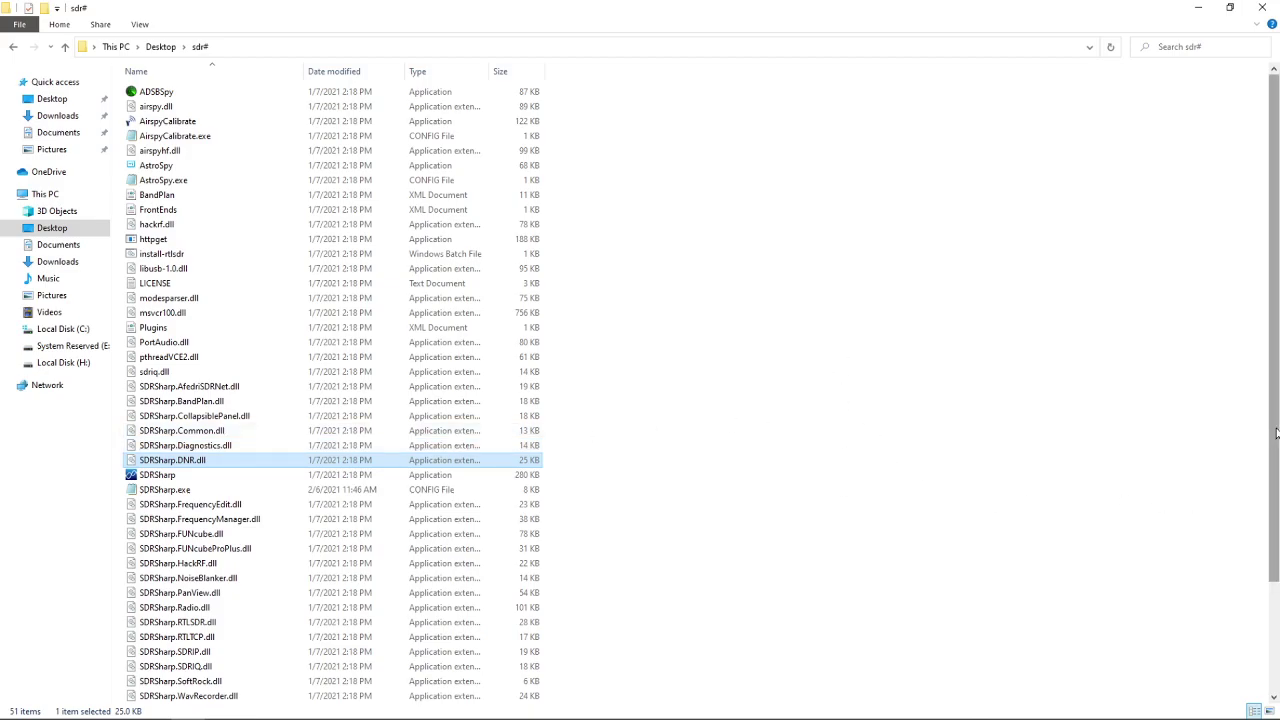
drag(1275, 432, 1275, 483)
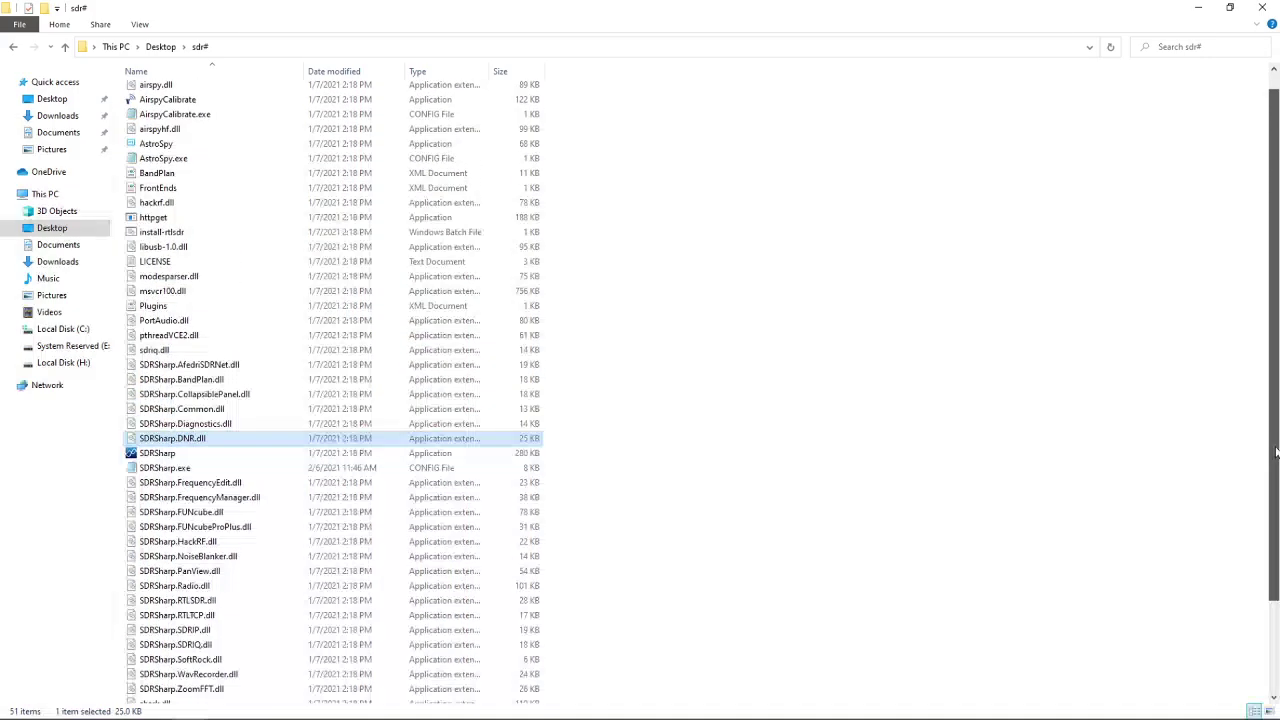
click(143, 460)
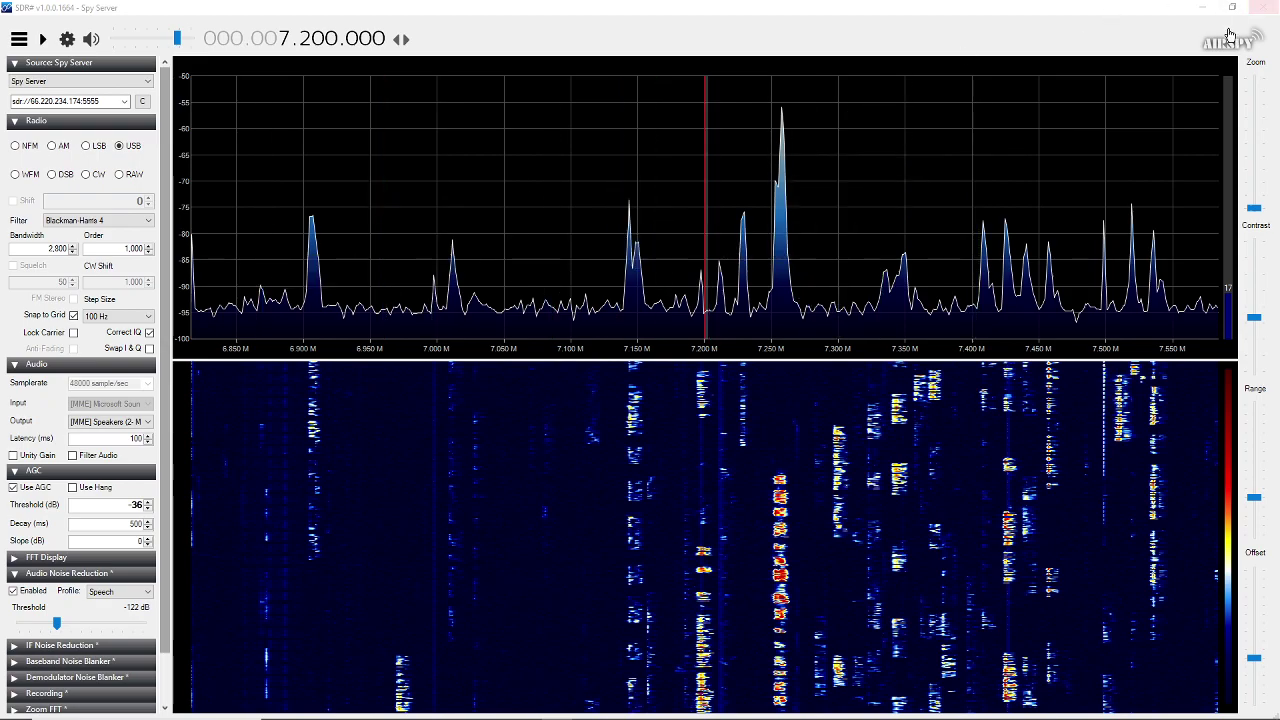
Close the SDR# window, returning to the Desktop sdr# folder in File Explorer.
click(1266, 10)
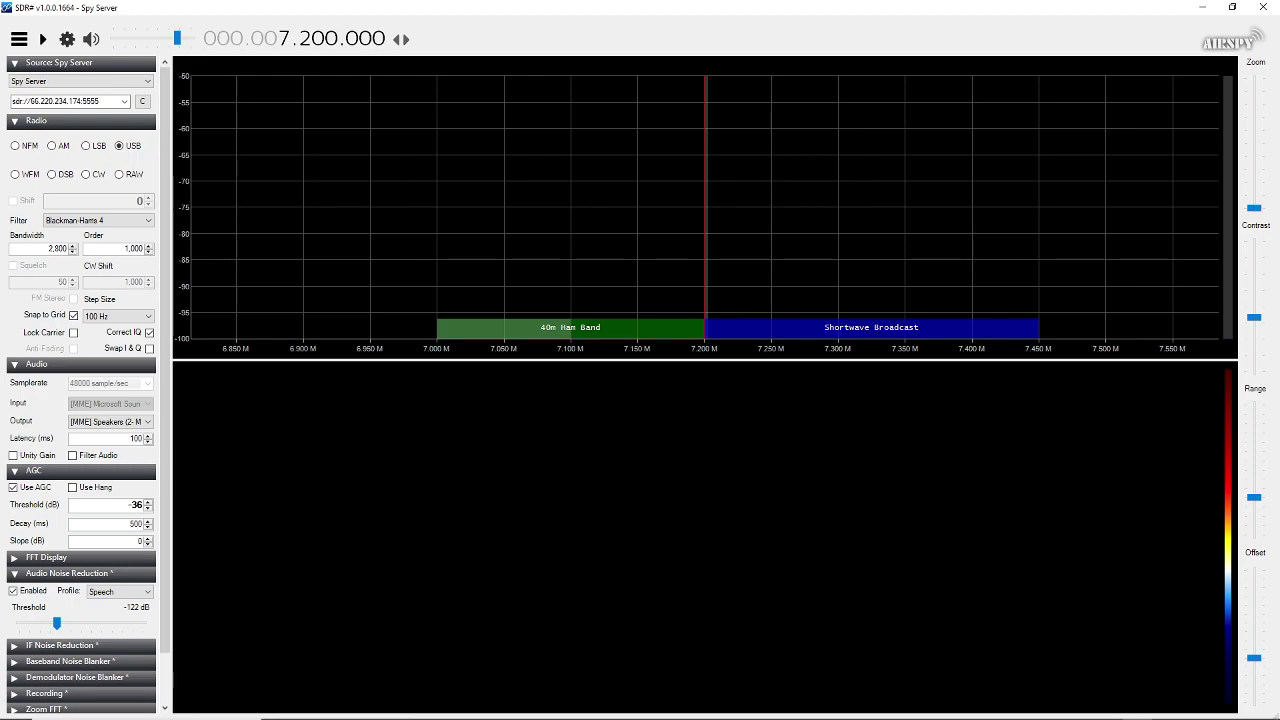
key(alt+F4)
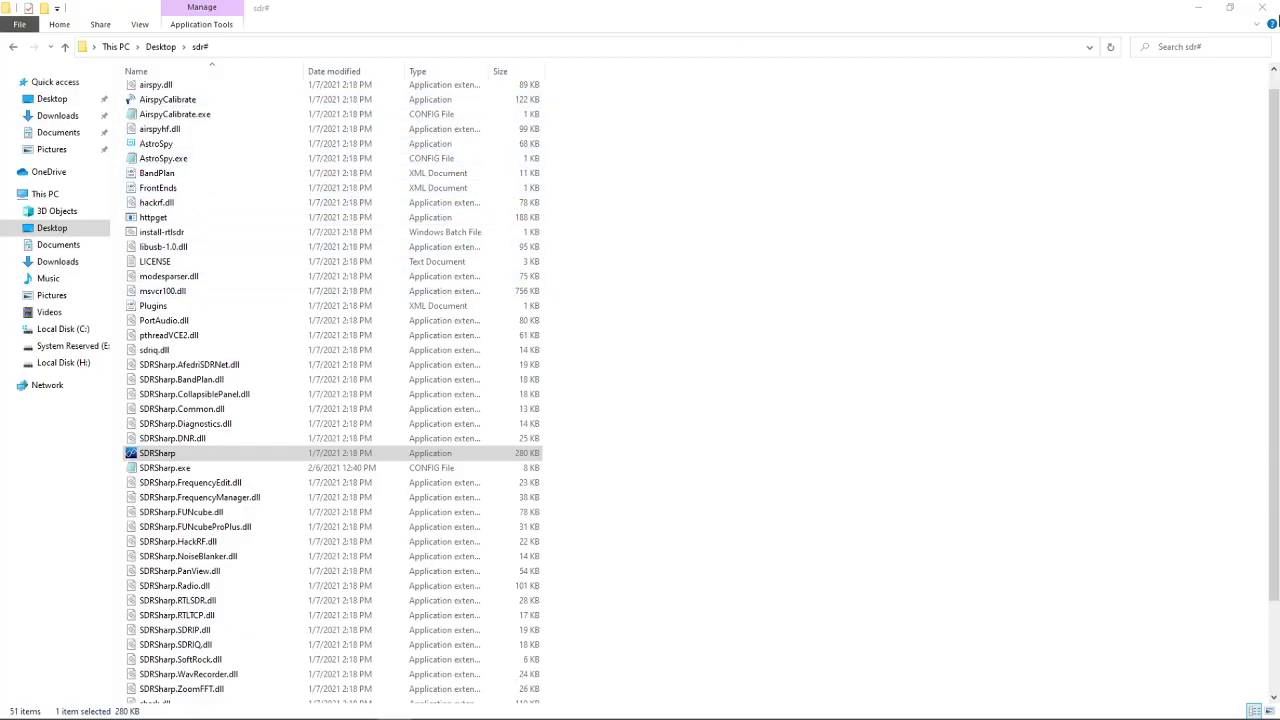
Close File Explorer and bring up the airspy.com spyserver status map tab in Chrome.
click(1262, 7)
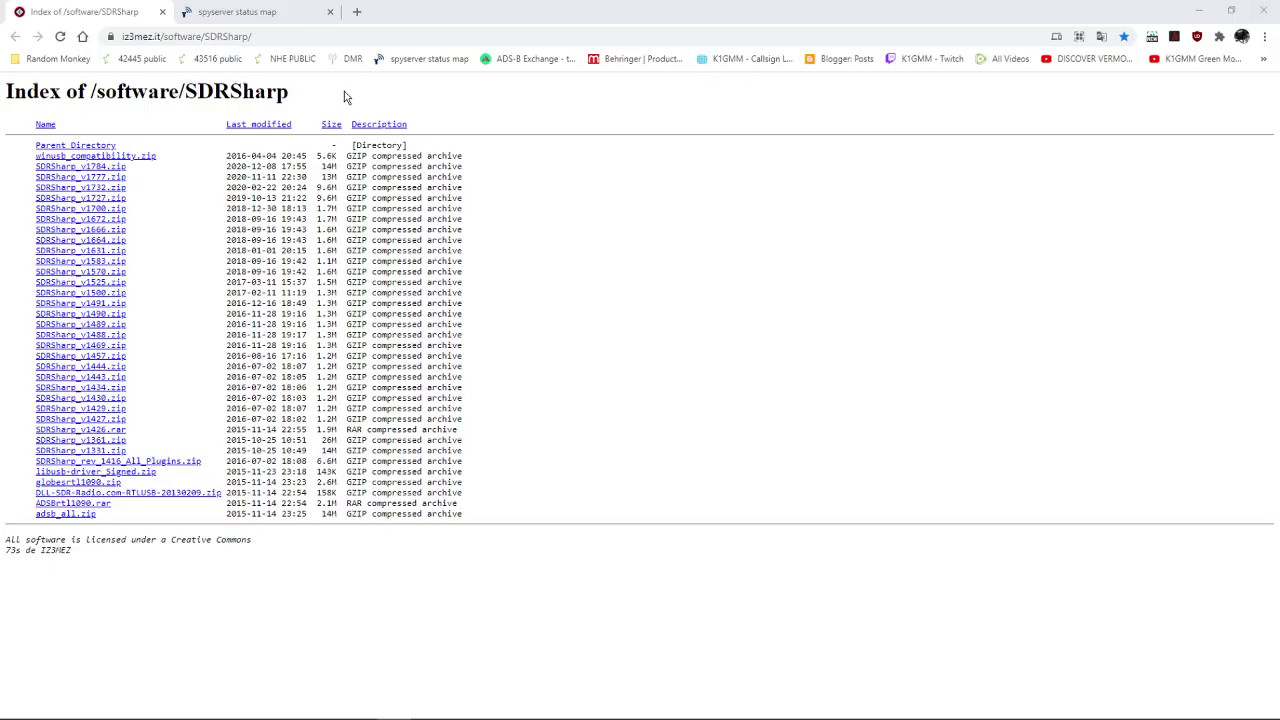
click(238, 17)
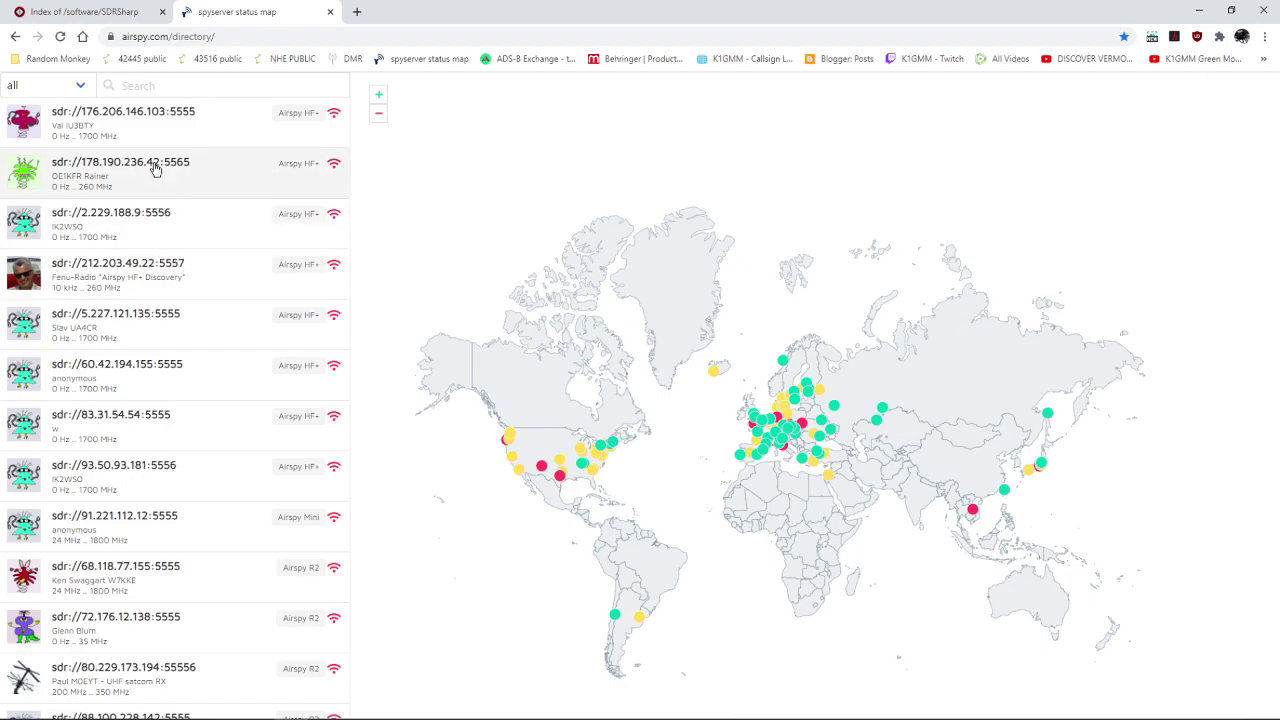
Search the server list for 'k1' and open the 66.220.234.174:5555 entry's details.
click(133, 87)
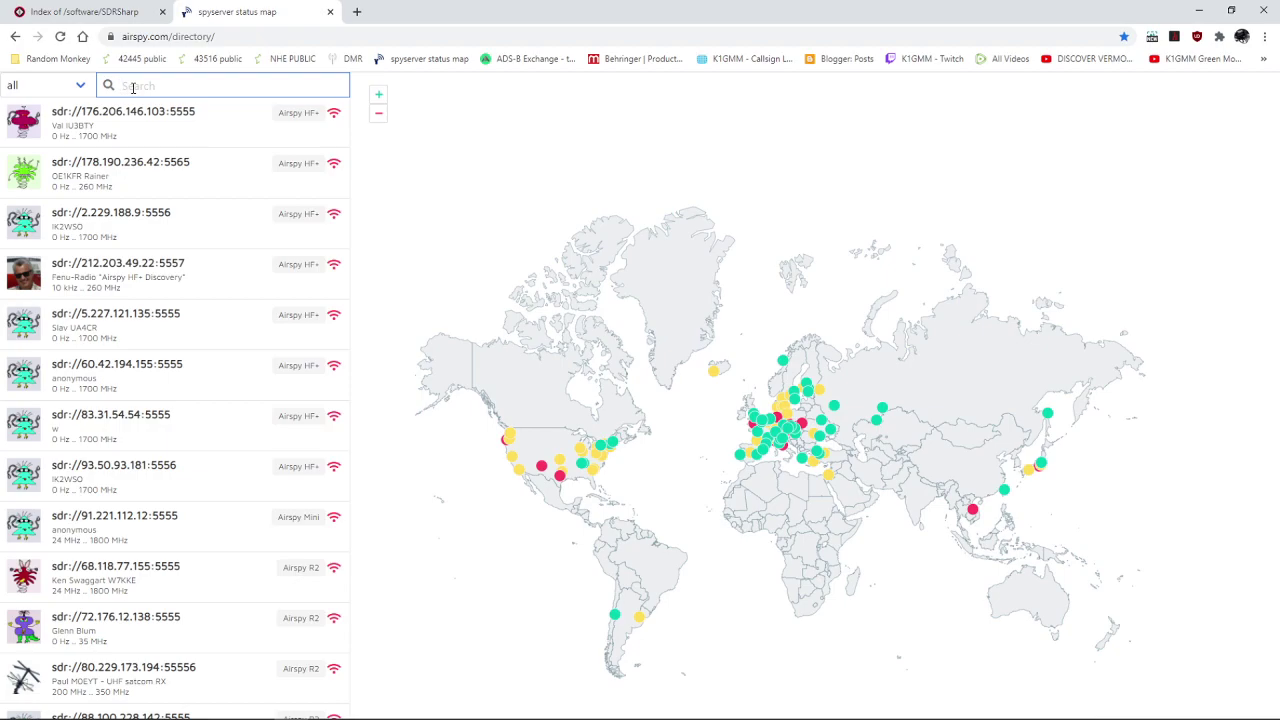
text(k1)
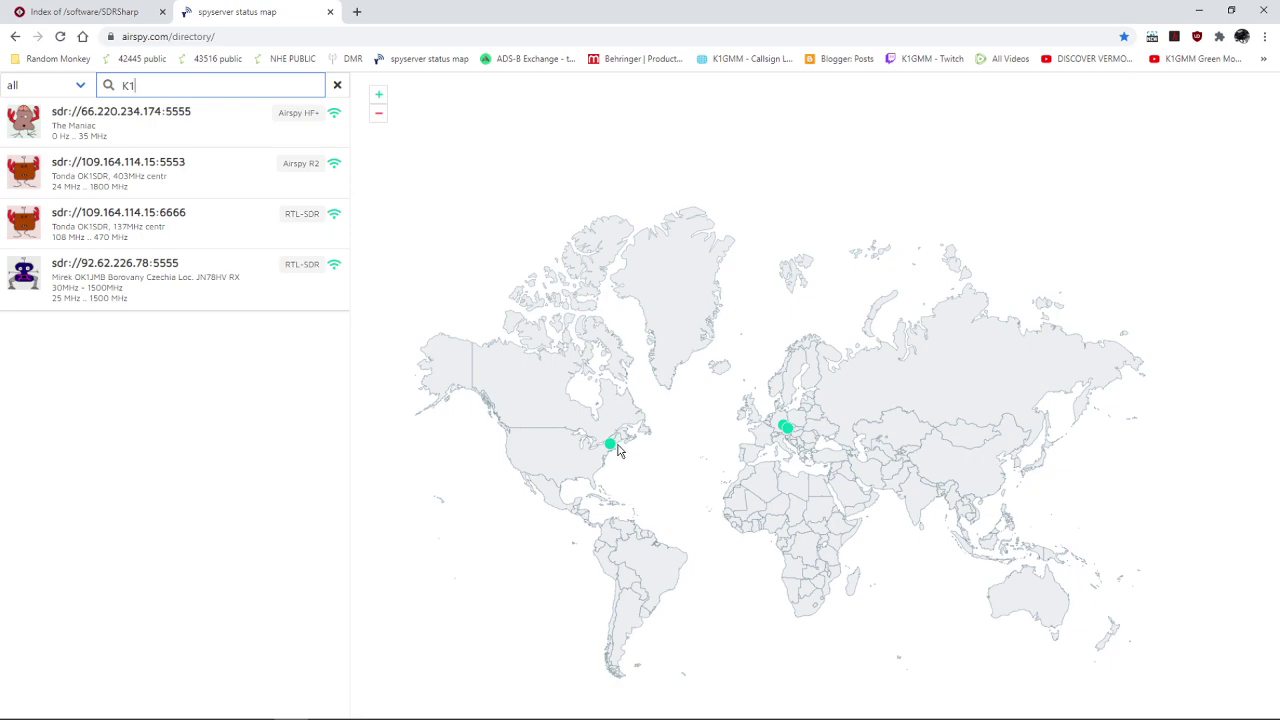
click(100, 117)
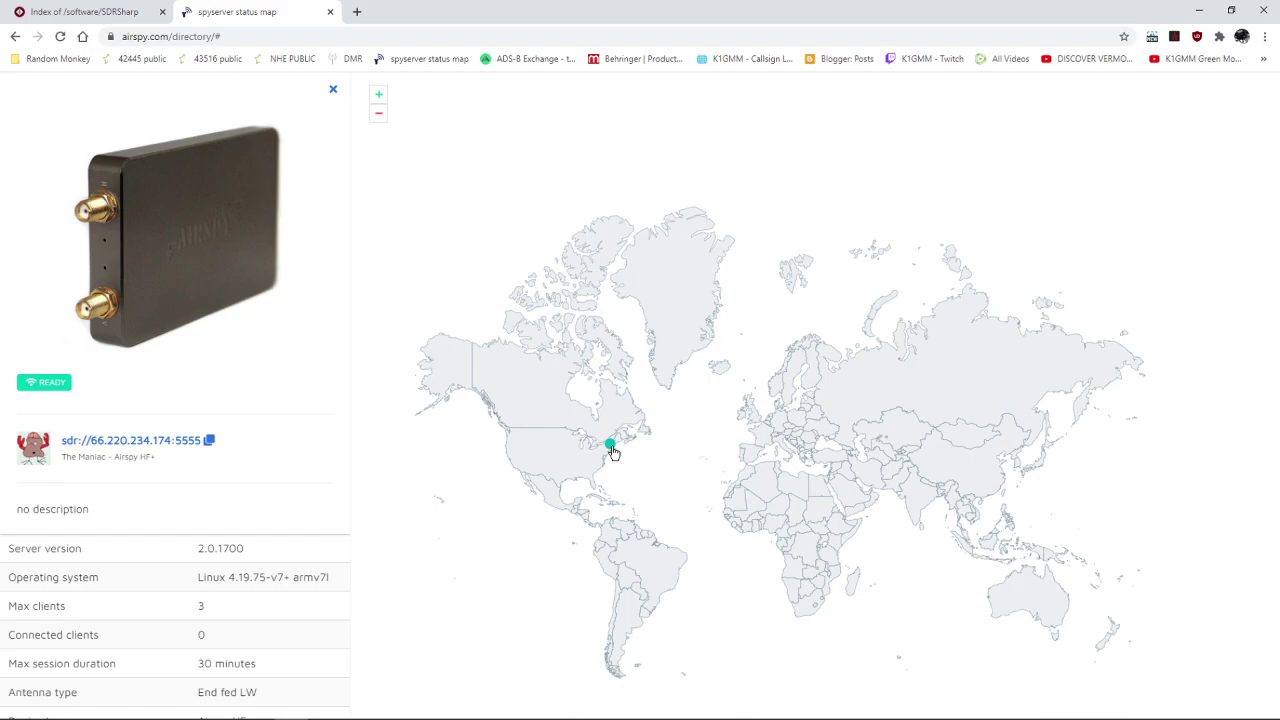
Reload the directory, zoom the world map in, and open that server's details from its marker.
click(60, 39)
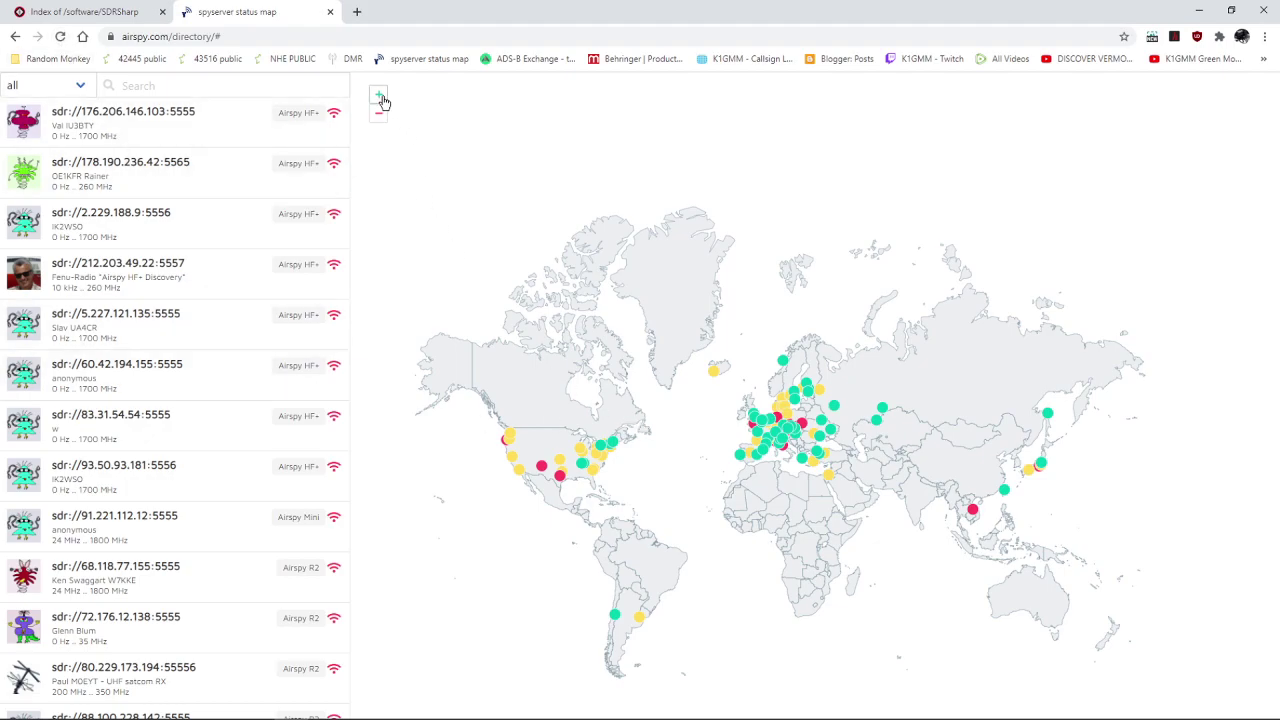
click(380, 97)
click(380, 97)
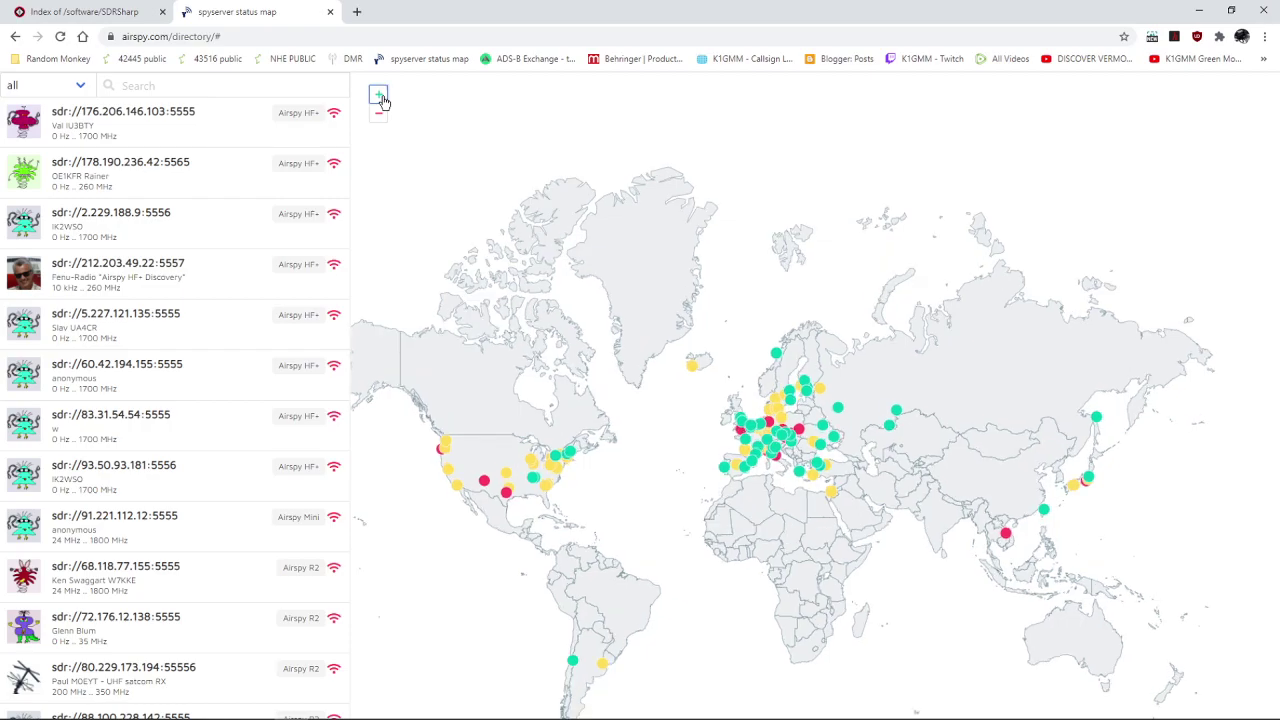
click(380, 97)
click(380, 97)
click(380, 97)
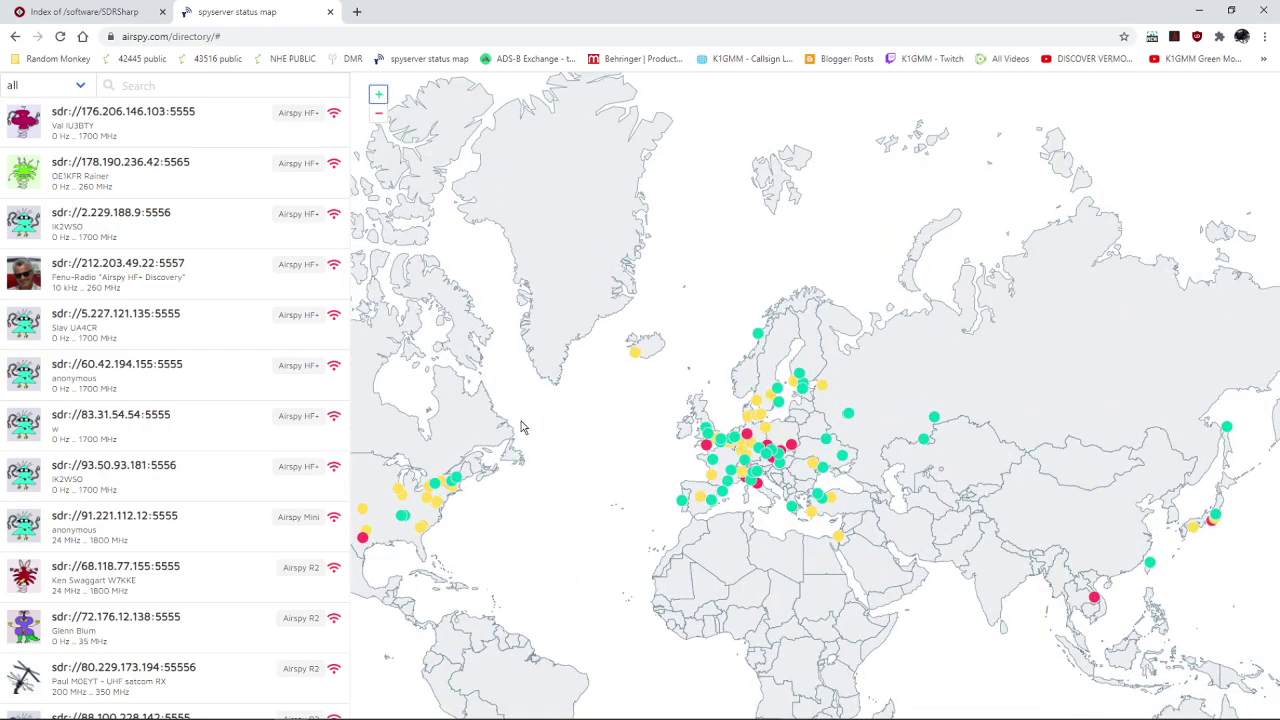
click(451, 487)
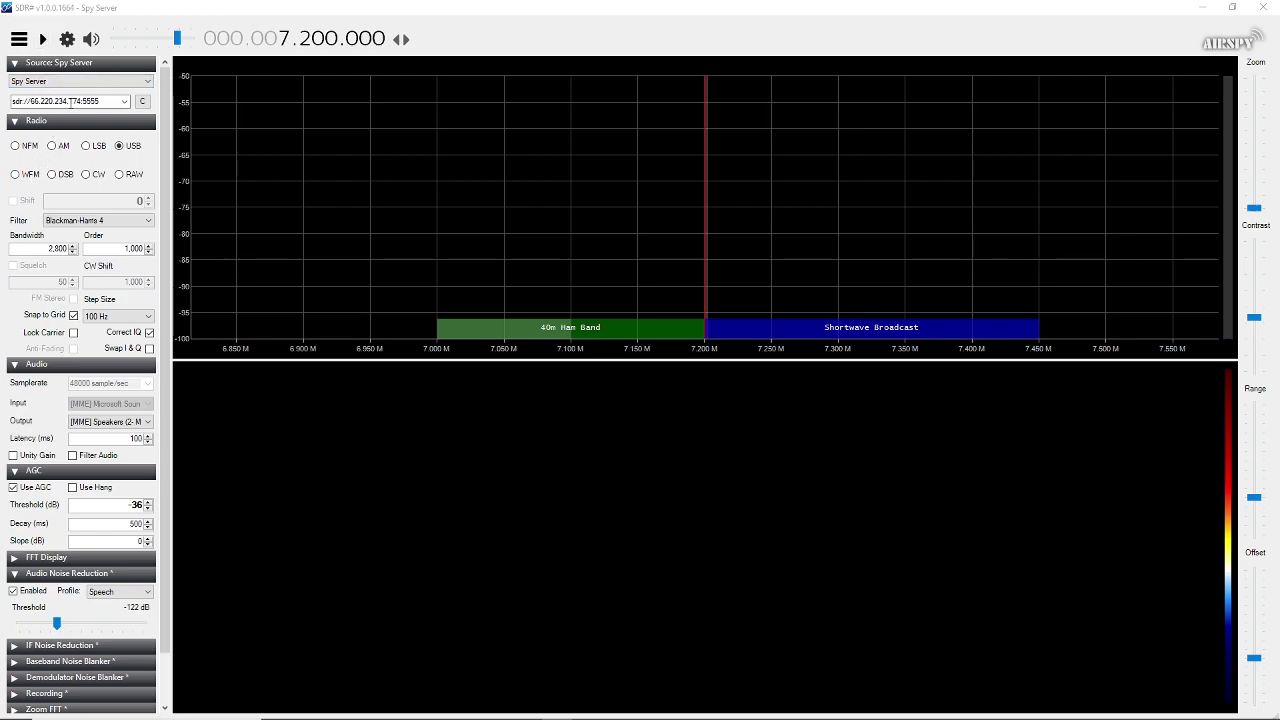
Paste sdr://66.220.234.174:5555 into the Spy Server address, connect, and start streaming.
click(103, 82)
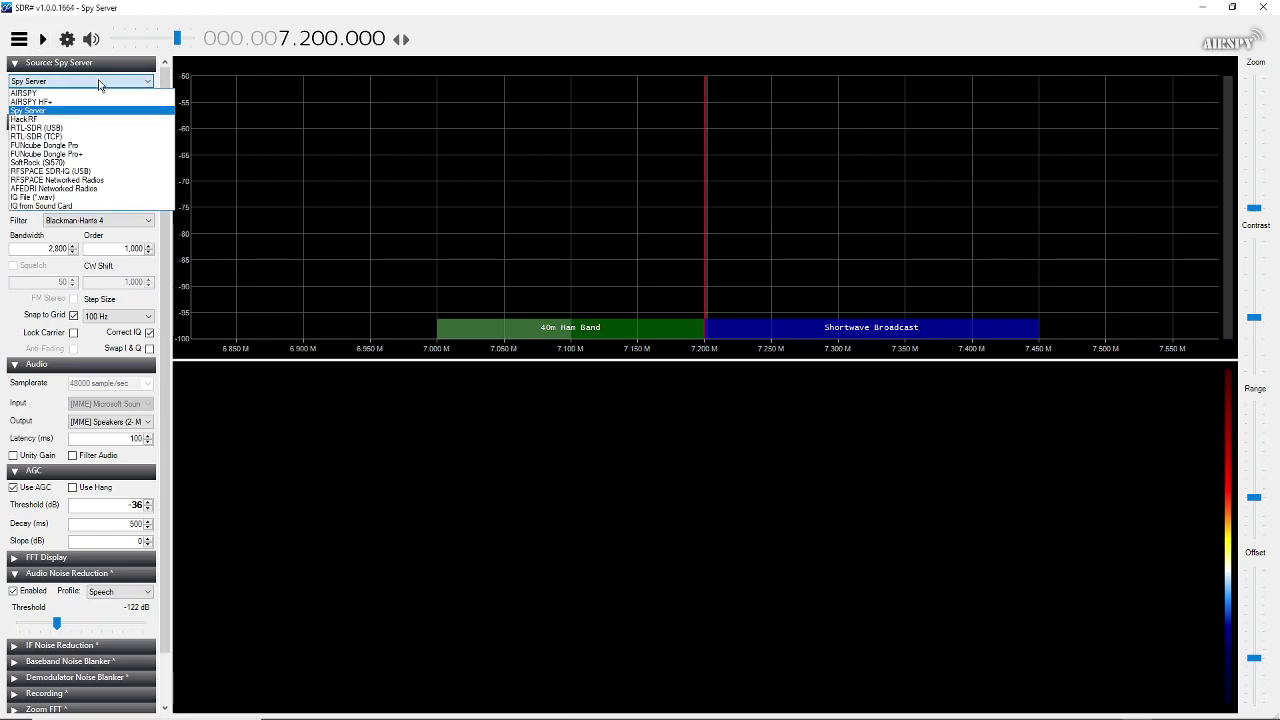
click(34, 112)
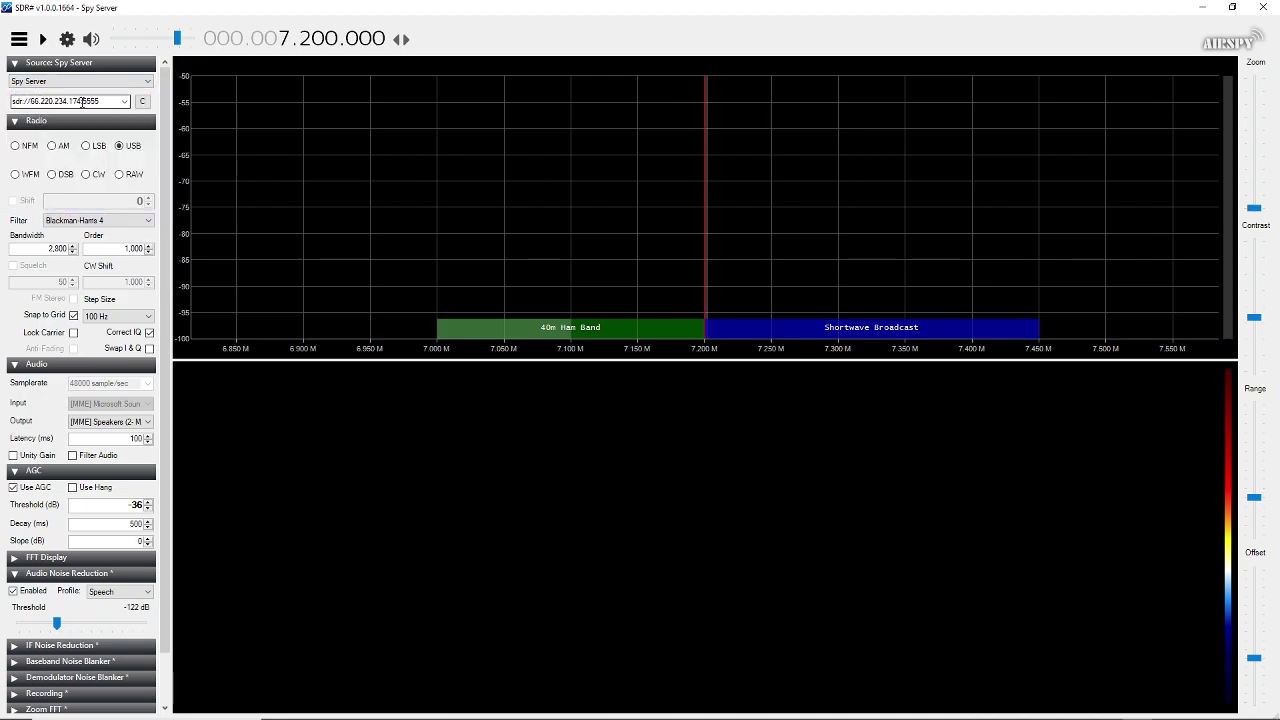
double_click(105, 101)
key(super+c)
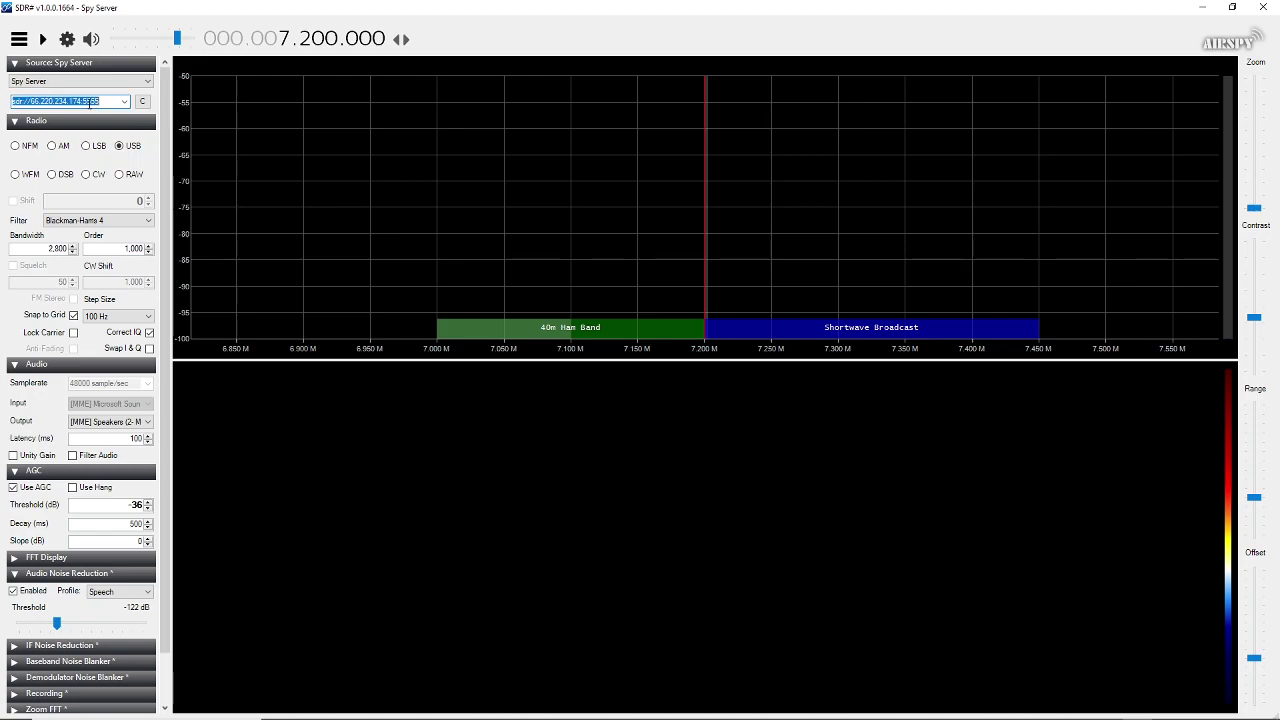
right_click(54, 105)
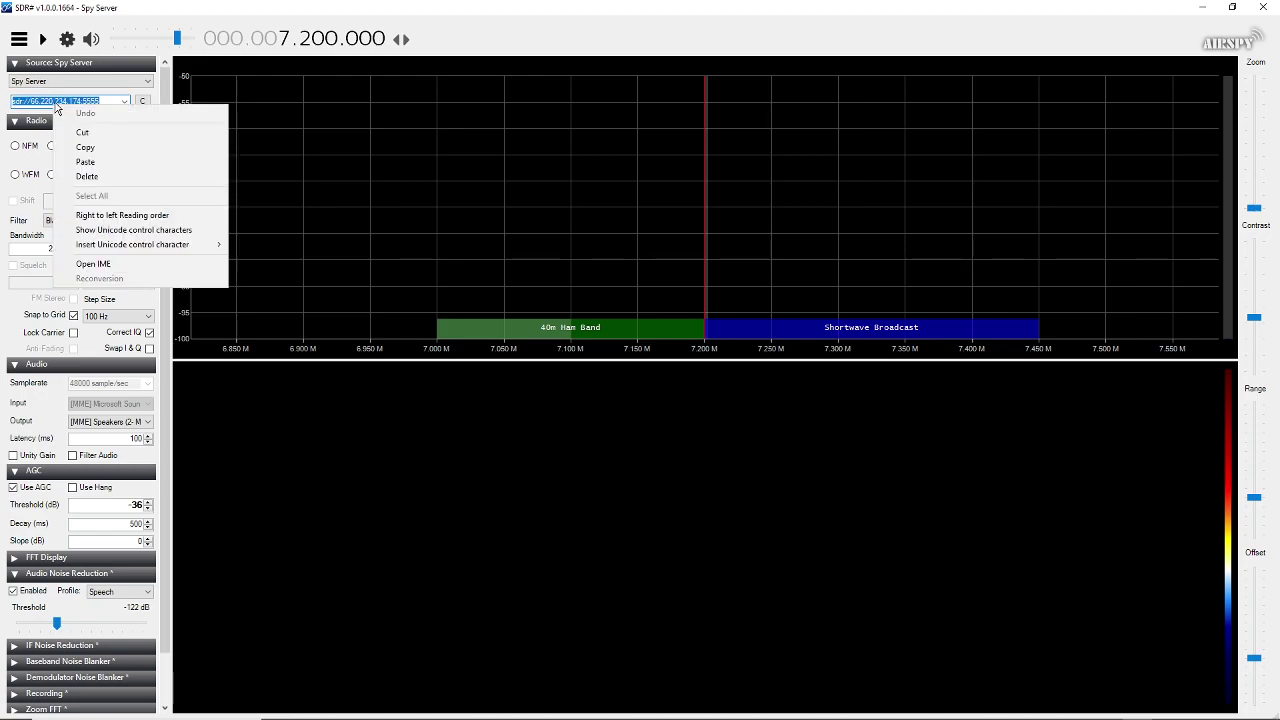
click(88, 163)
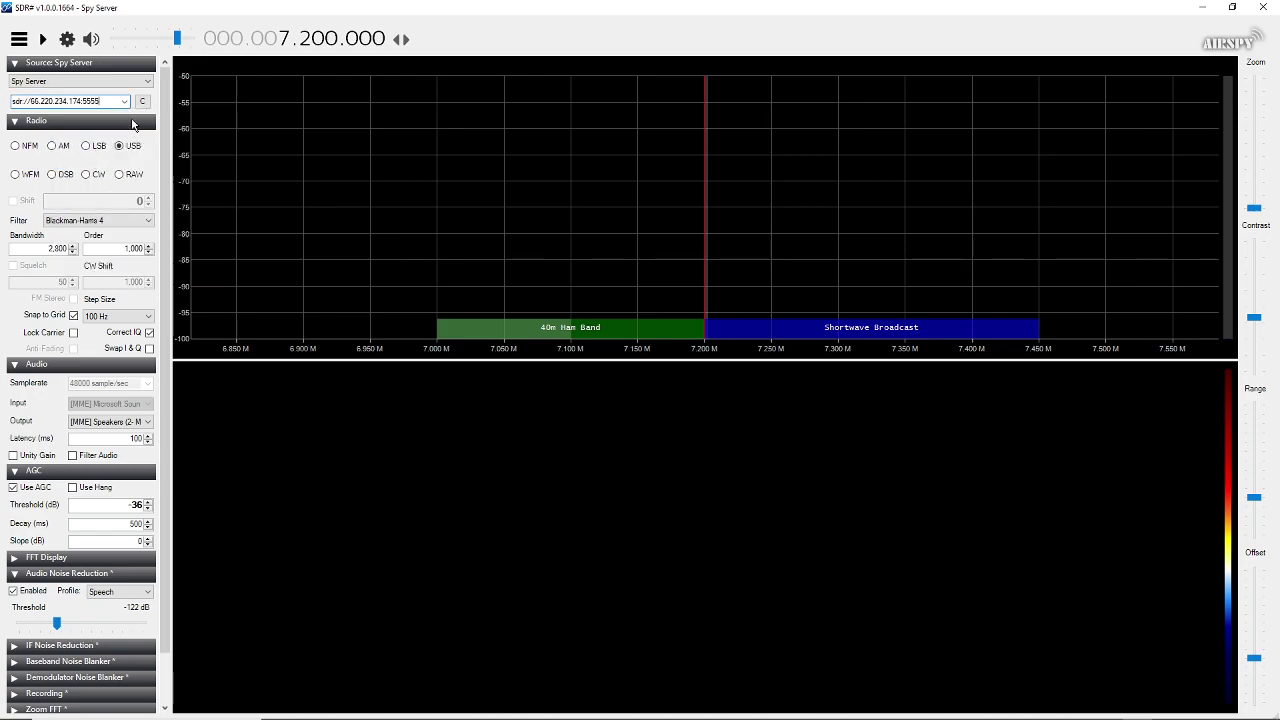
click(141, 103)
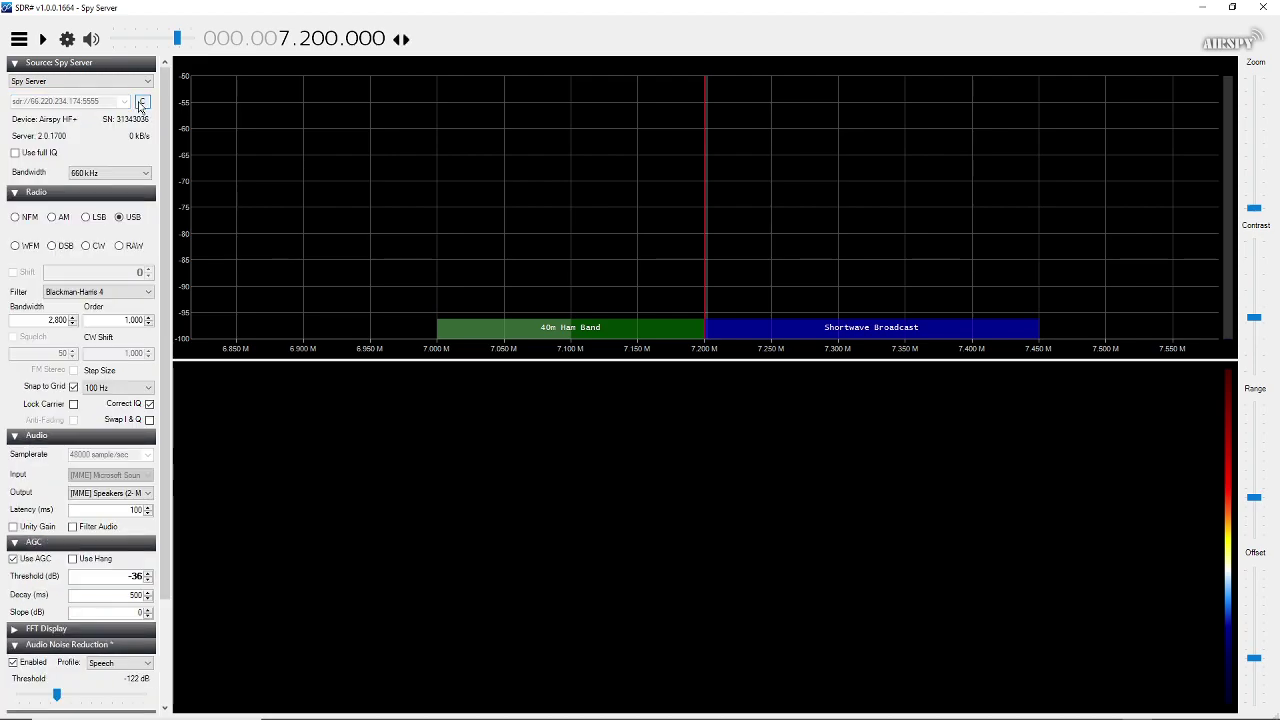
click(43, 38)
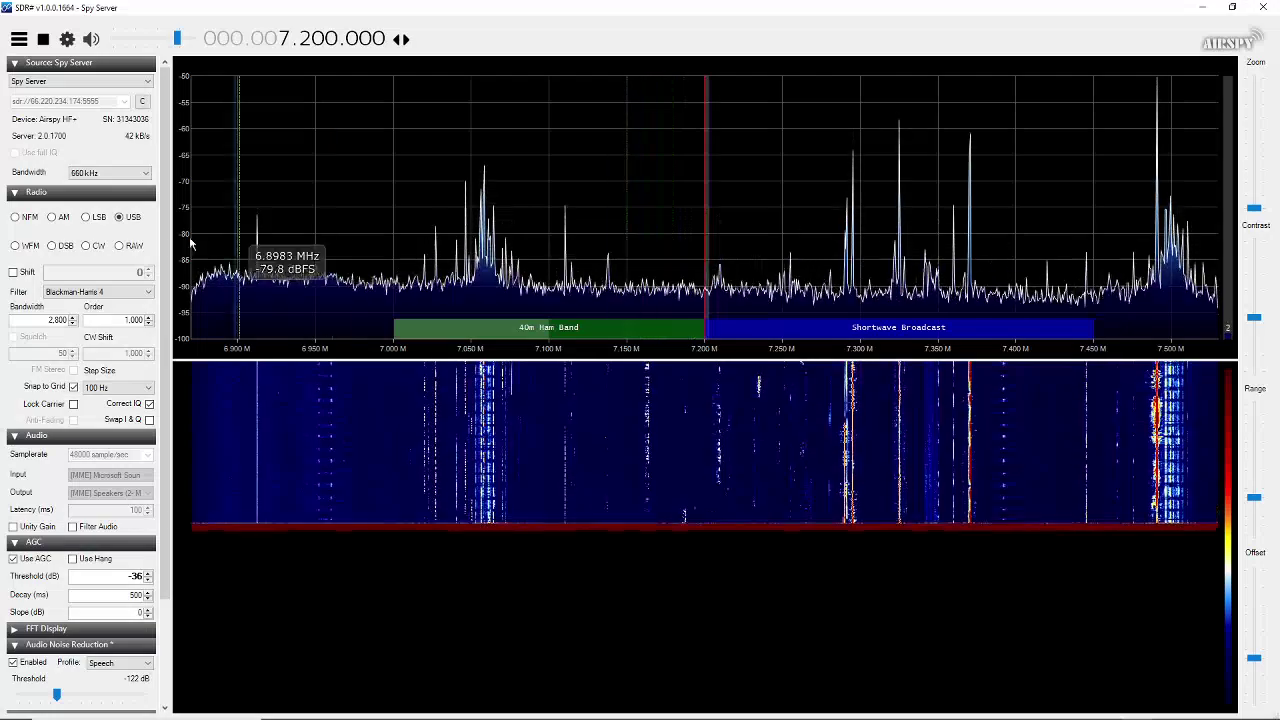
Switch to LSB, tune to the signal near 7.164 MHz, and use a 100 Hz tuning step.
click(86, 219)
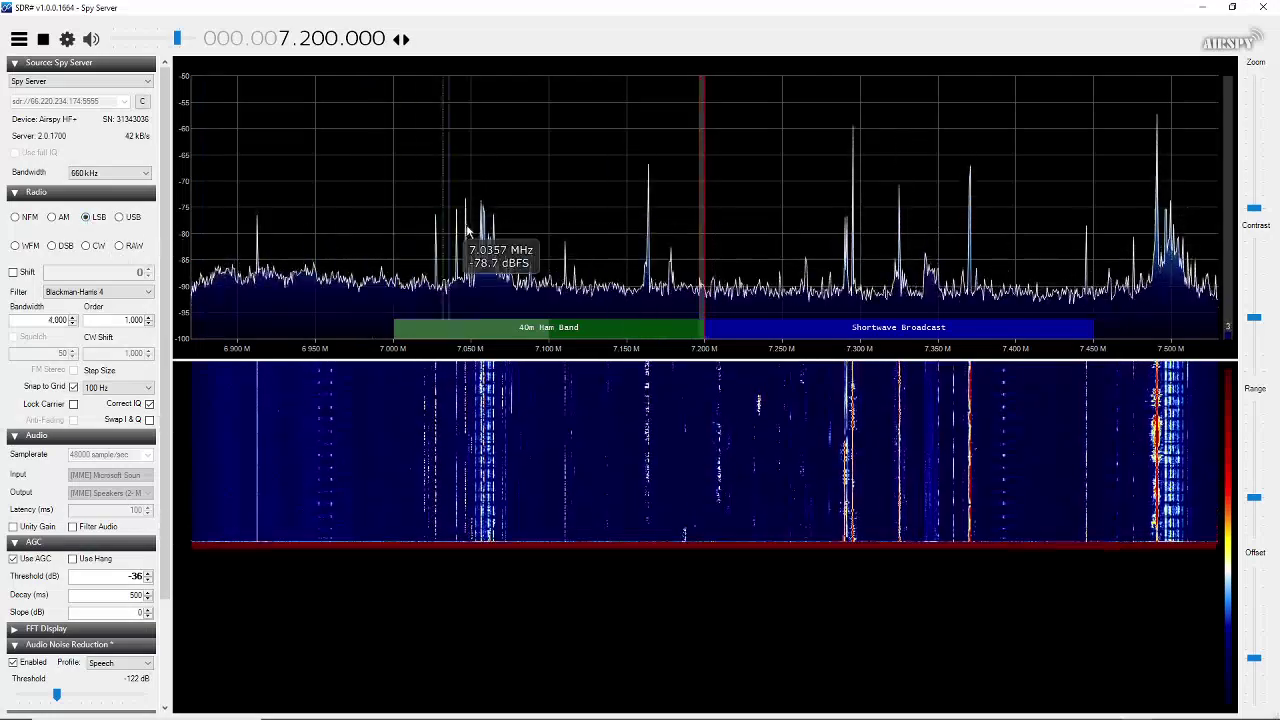
click(649, 229)
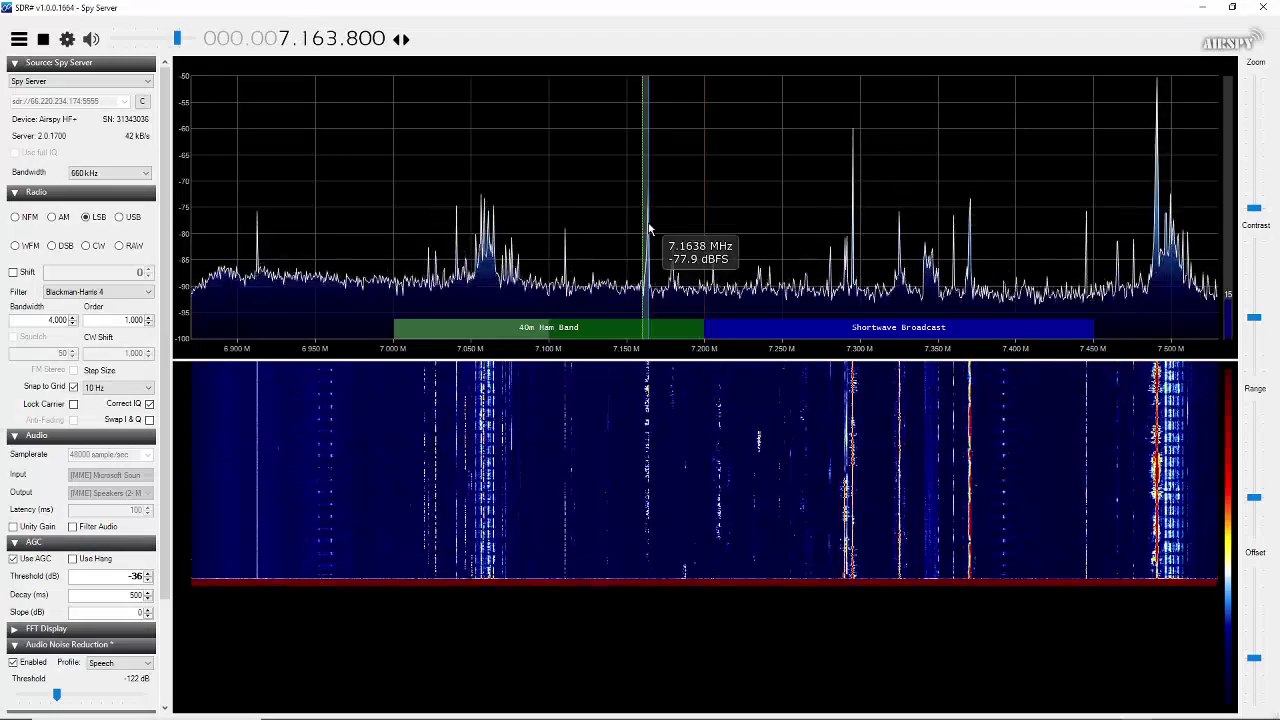
scroll(649, 229, up, 4)
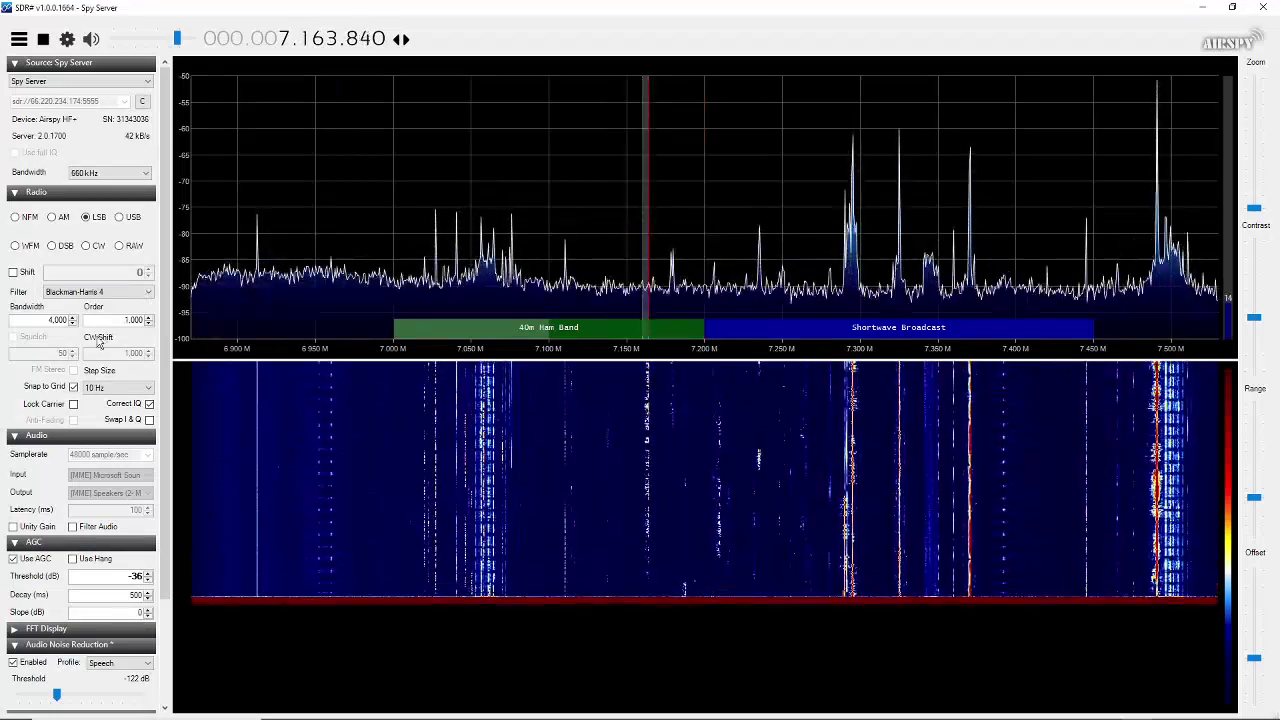
click(93, 389)
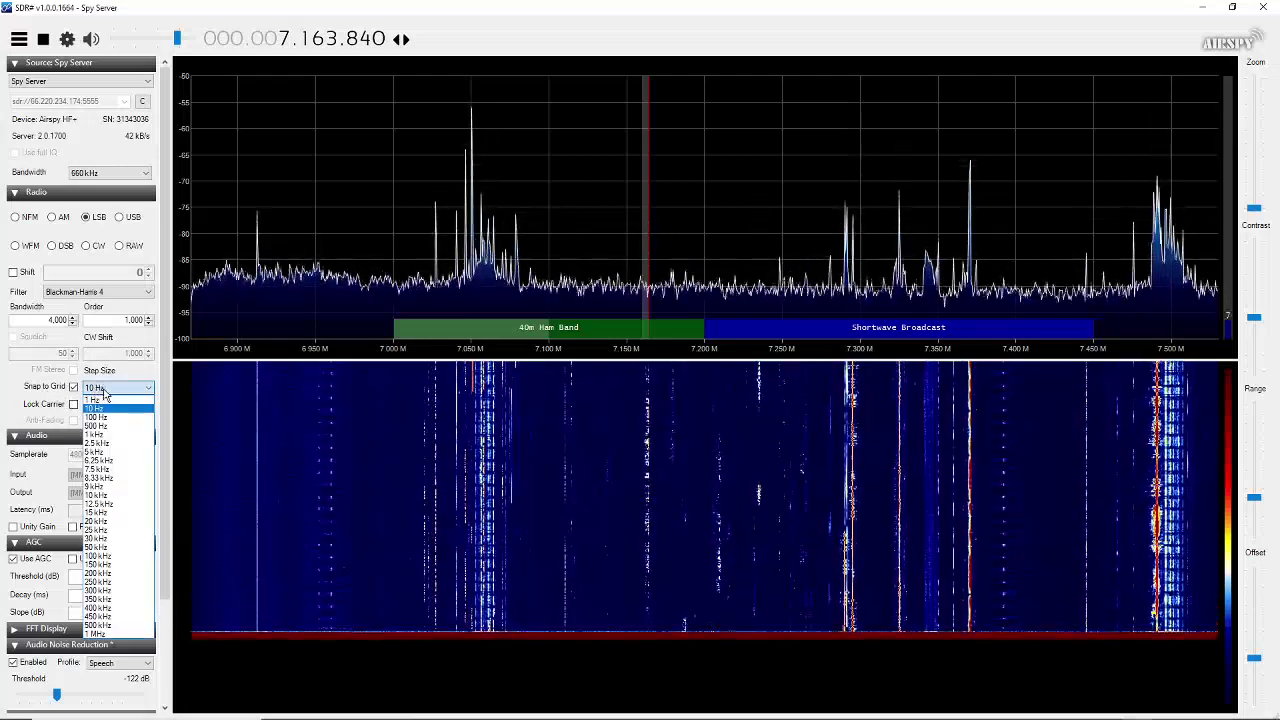
click(100, 418)
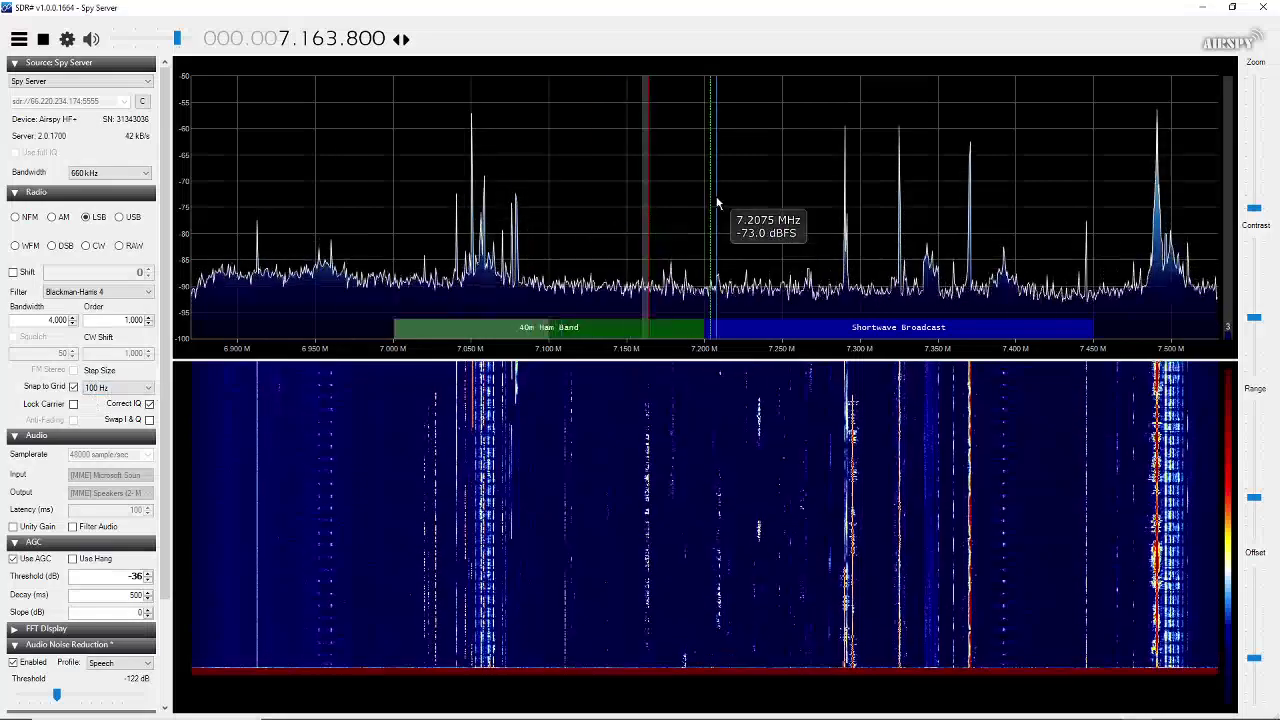
scroll(716, 201, up, 4)
scroll(716, 206, down, 2)
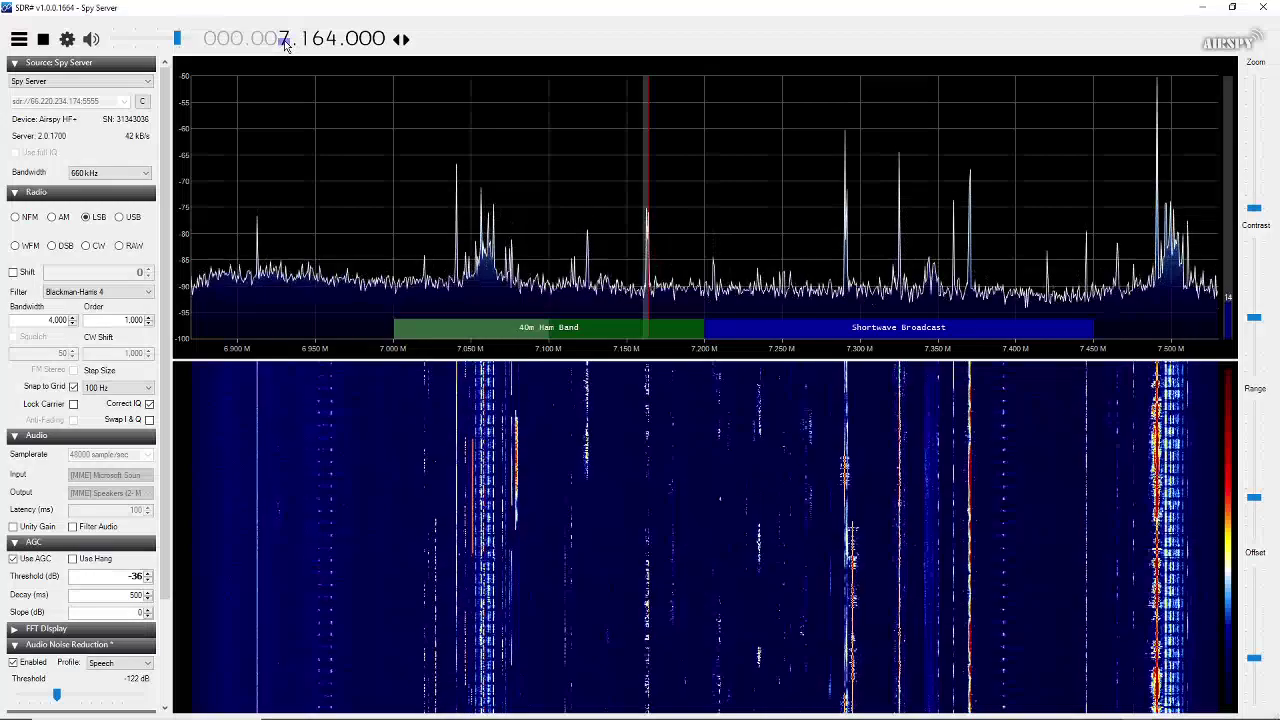
Move to 14 MHz, zoom the spectrum to 14.100–14.350 MHz, and tune to 14.2037 MHz.
scroll(284, 41, up, 1)
scroll(284, 41, up, 7)
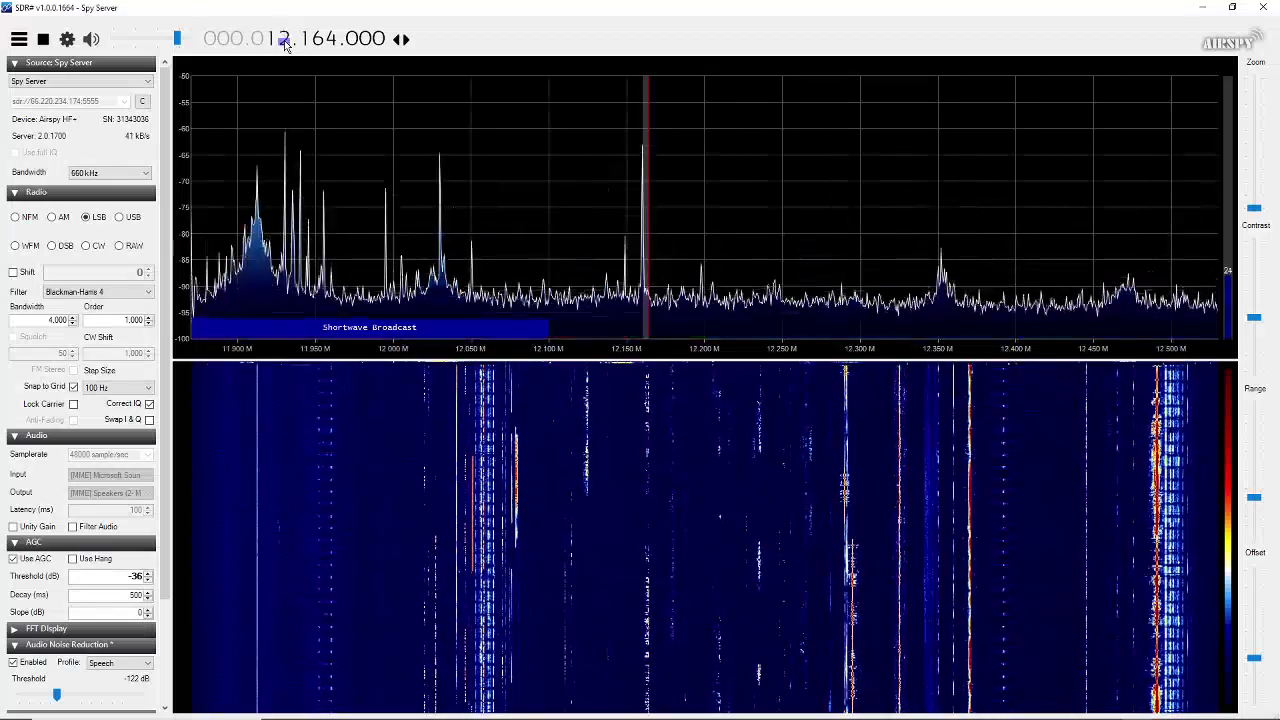
scroll(284, 41, down, 1)
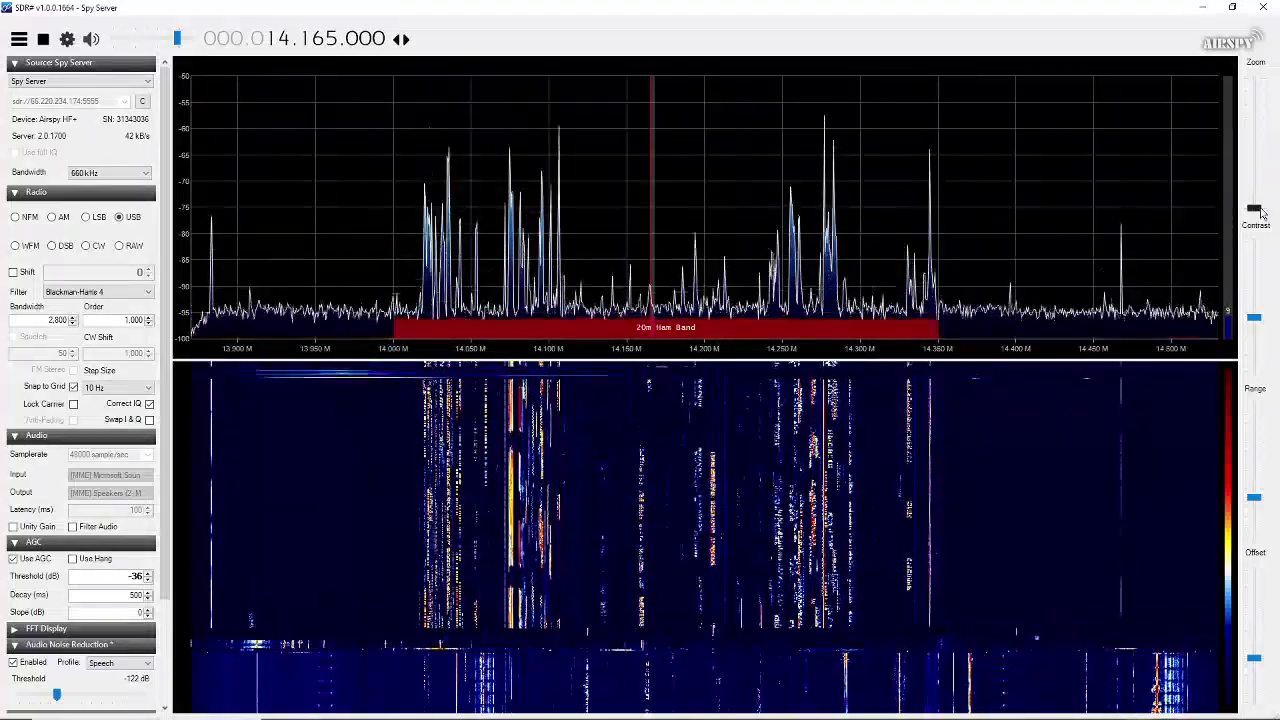
drag(1255, 210, 1256, 203)
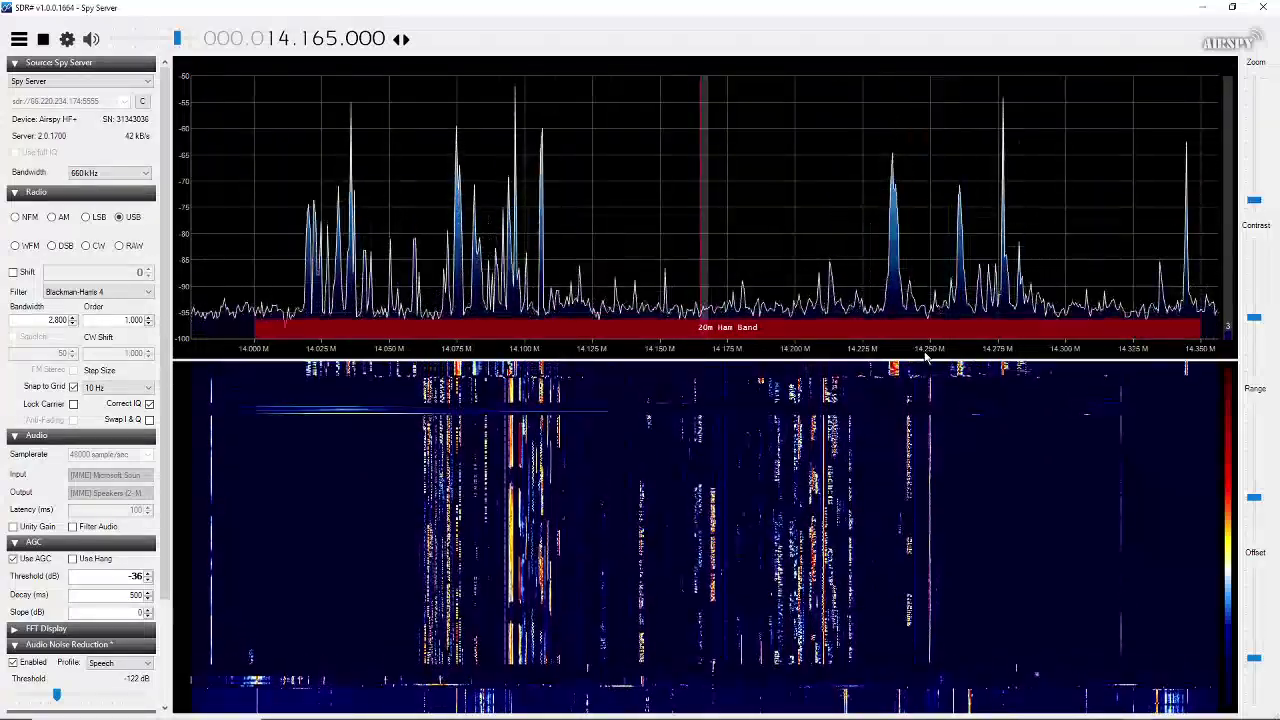
mouse_move(923, 352)
mouse_down()
mouse_move(803, 352)
mouse_move(1074, 340)
mouse_move(909, 351)
mouse_up()
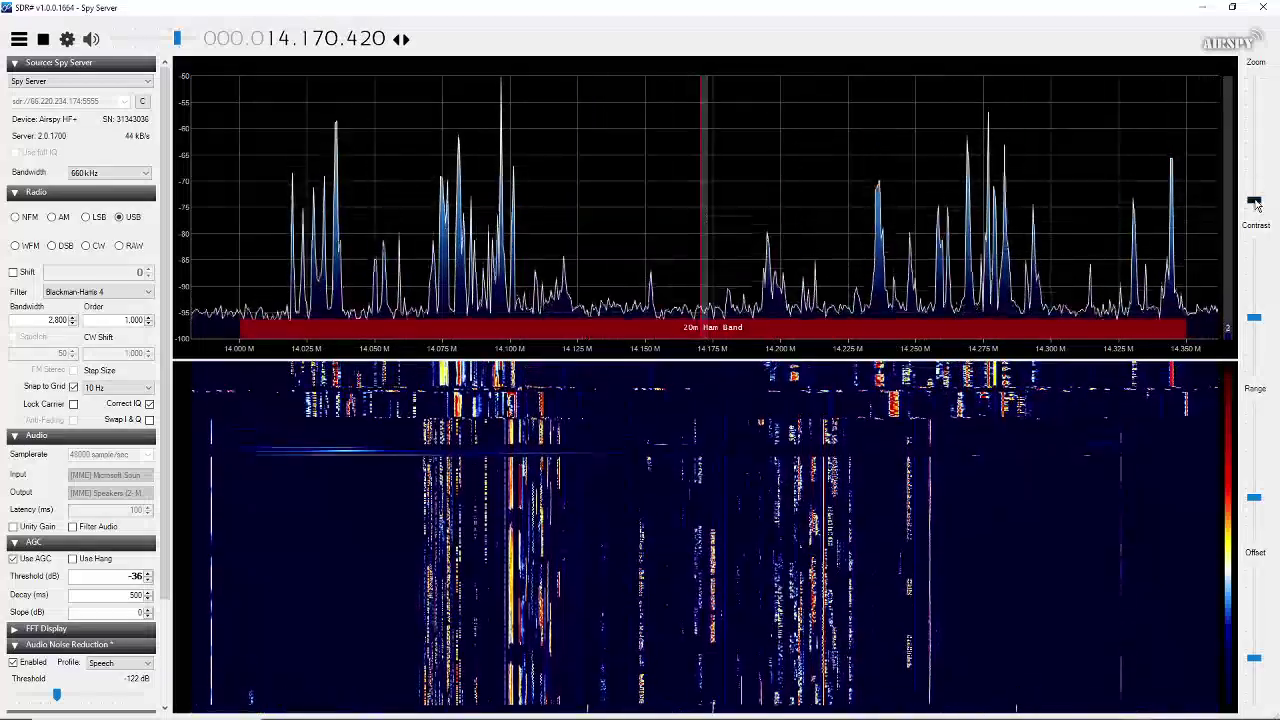
drag(1257, 205, 1256, 195)
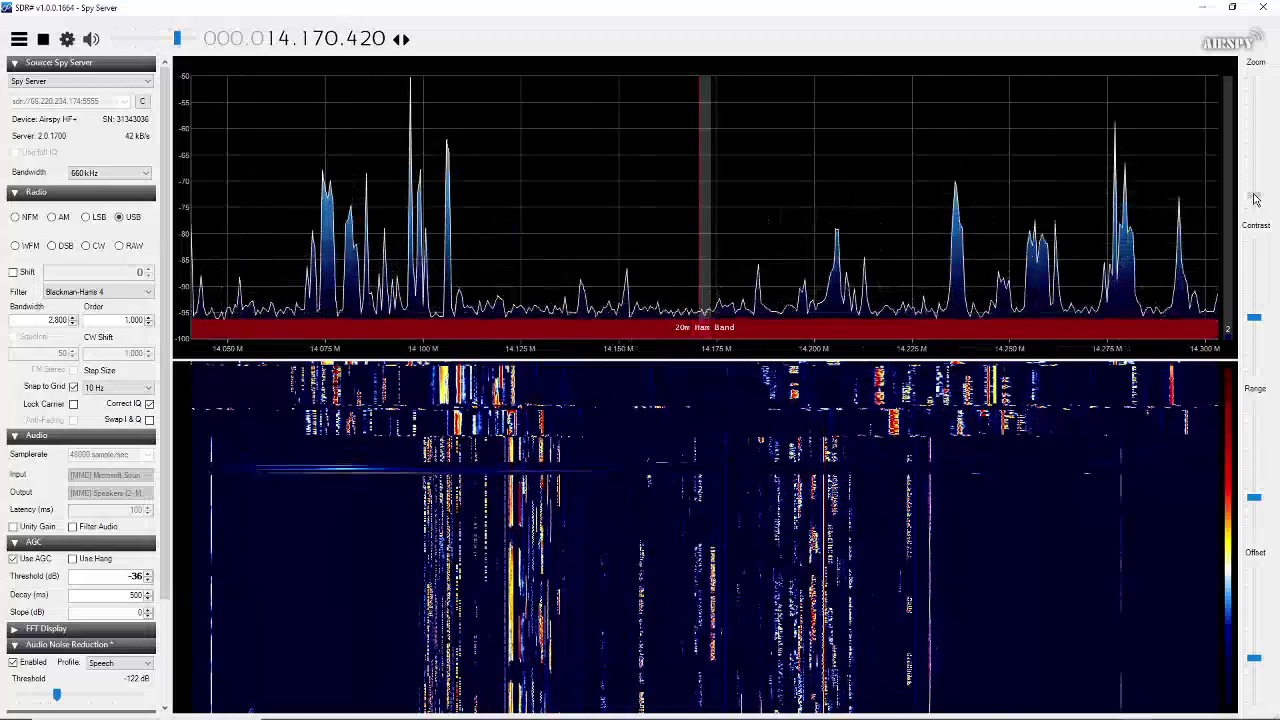
drag(884, 334, 677, 329)
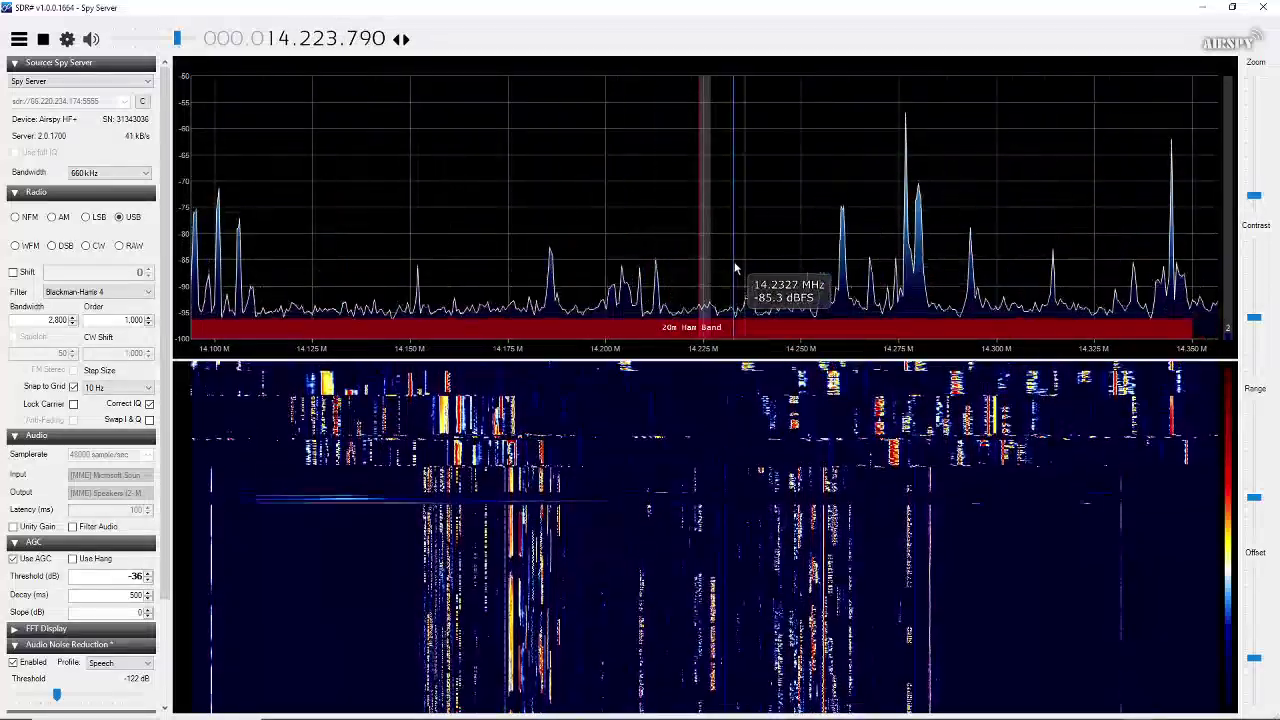
click(621, 285)
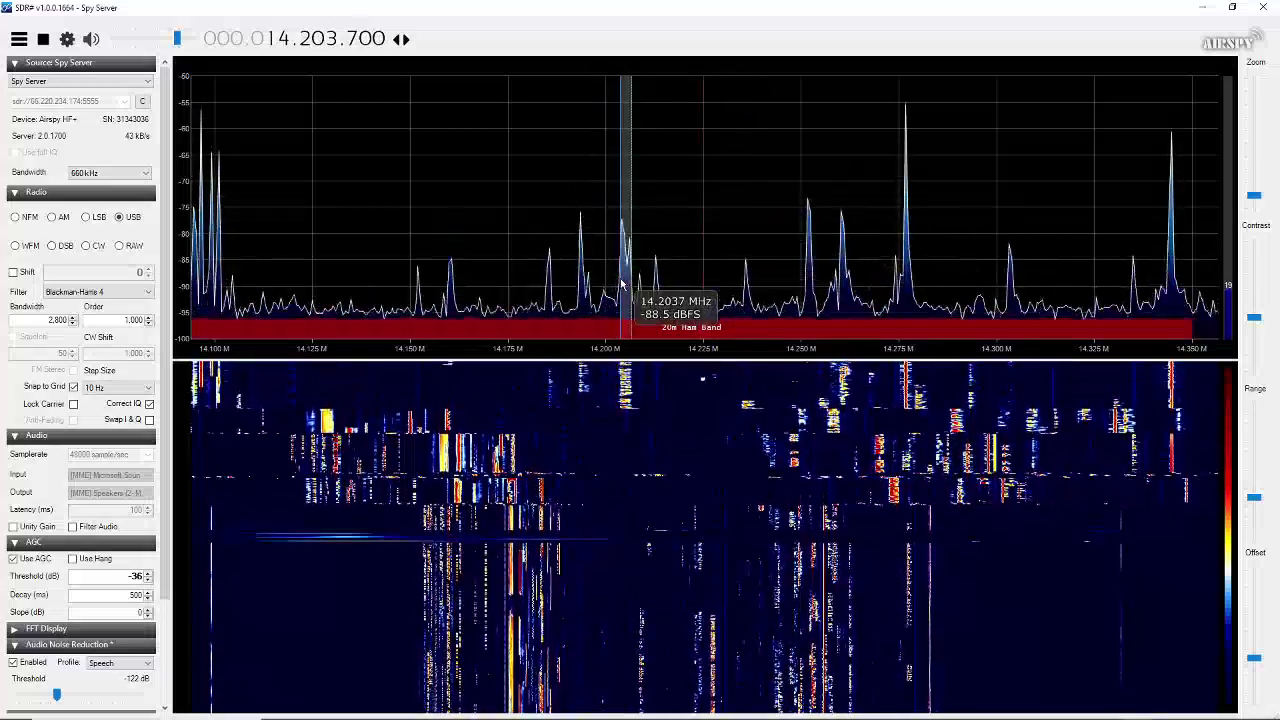
Choose a 100 Hz Snap to Grid step and tune to the station at 14.193 MHz.
click(100, 387)
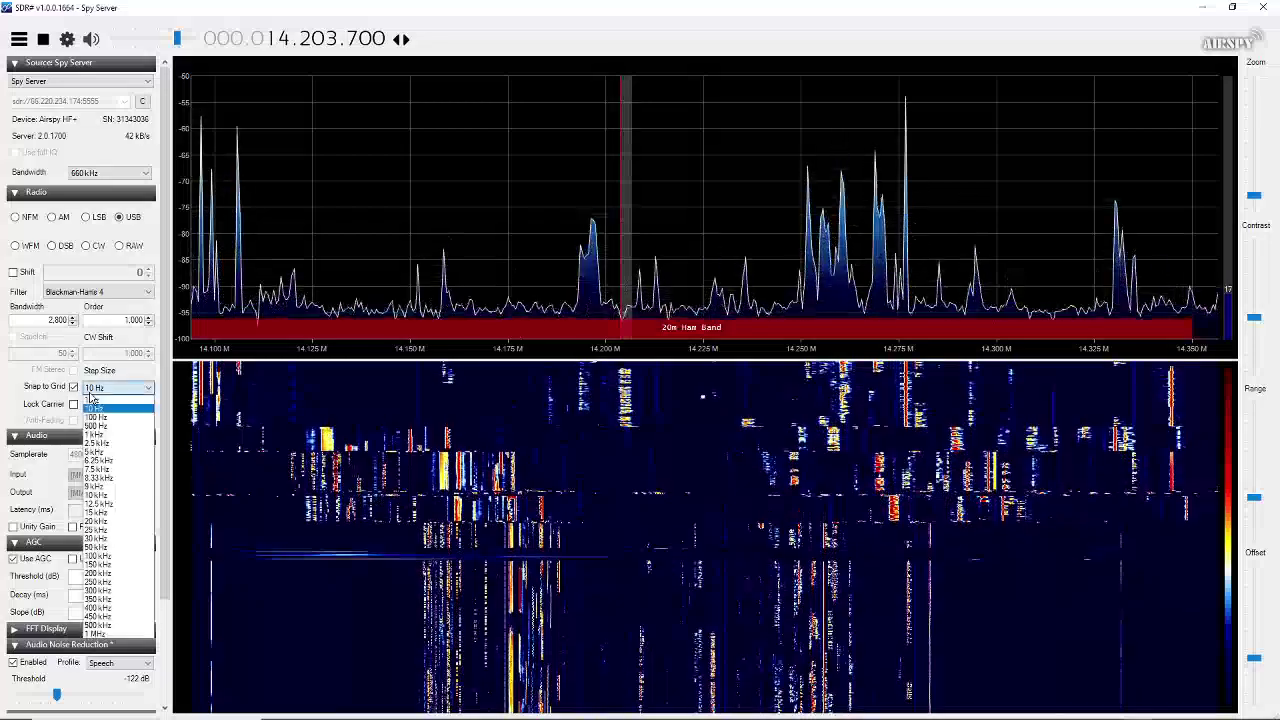
click(99, 418)
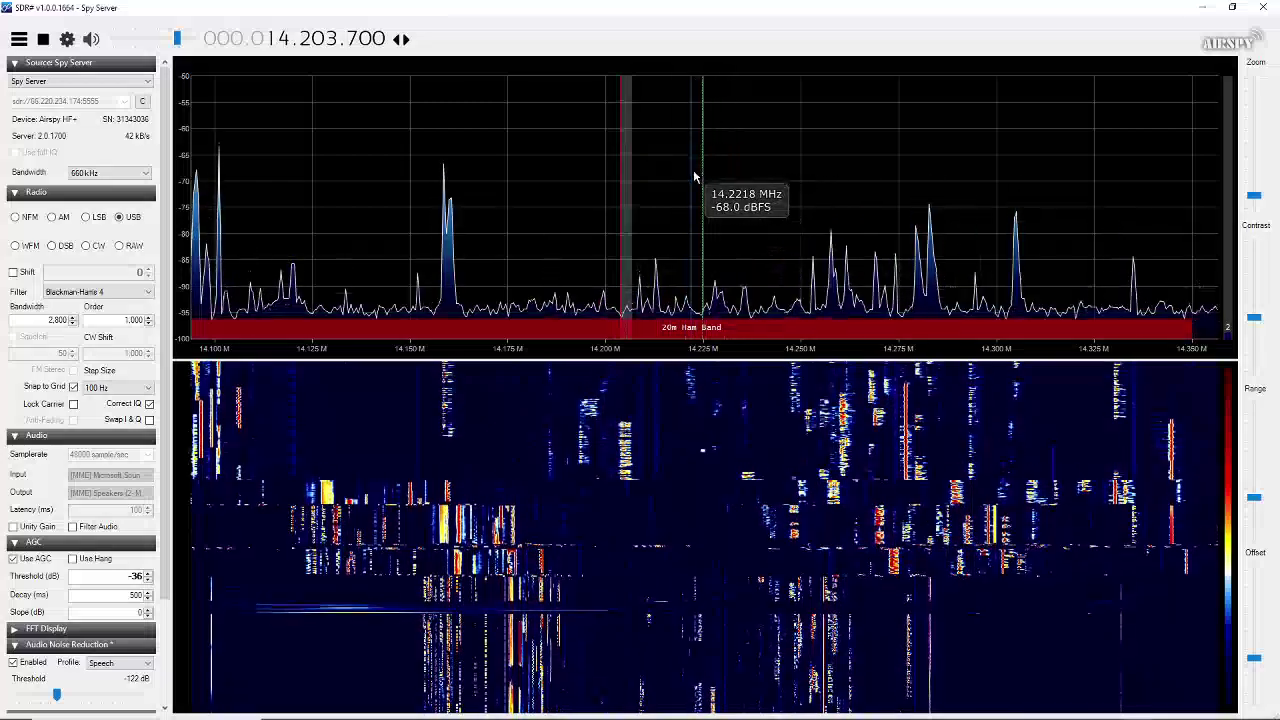
click(583, 191)
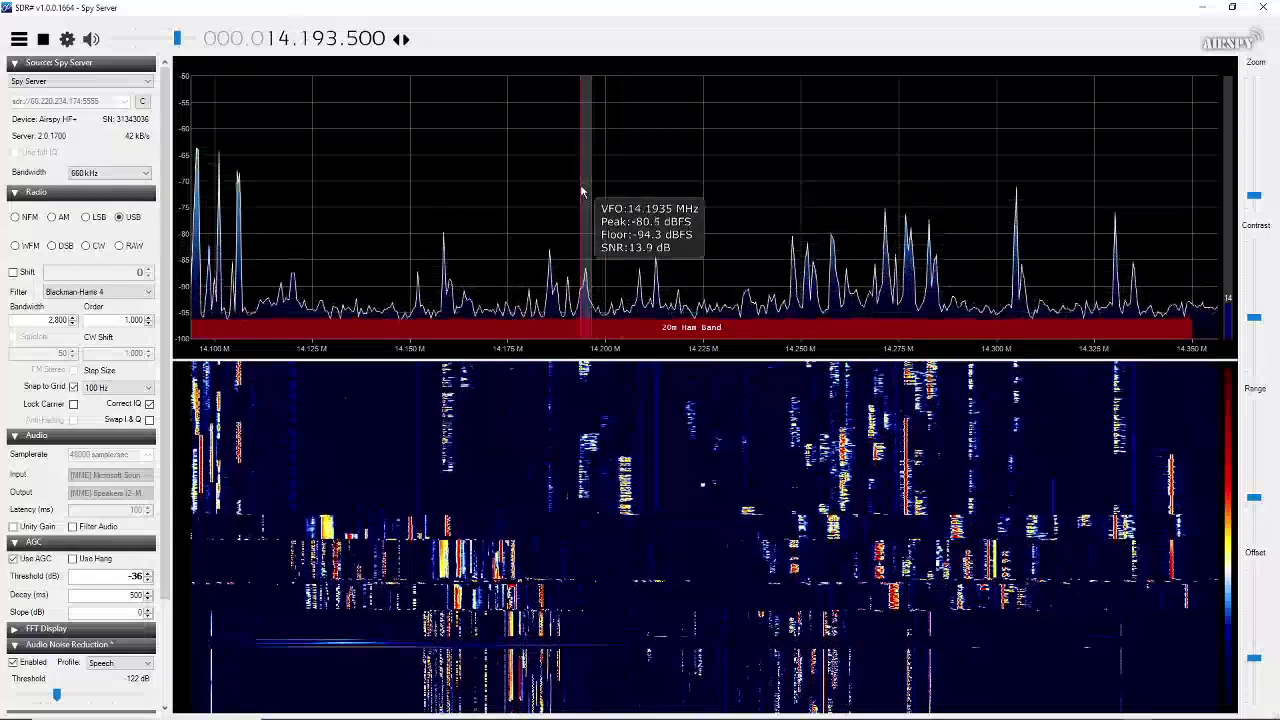
scroll(583, 195, down, 3)
scroll(583, 196, up, 1)
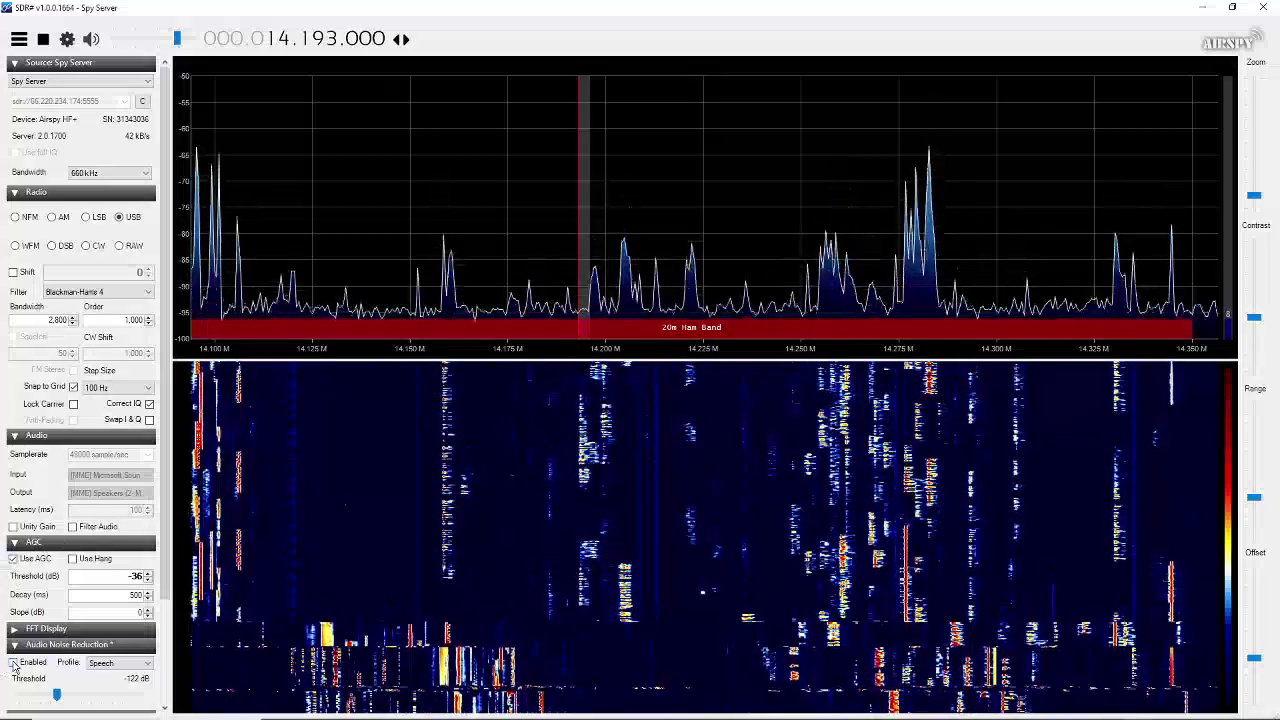
Tune to the 20m signals near 14.2032 MHz and then 14.2545 MHz.
click(620, 214)
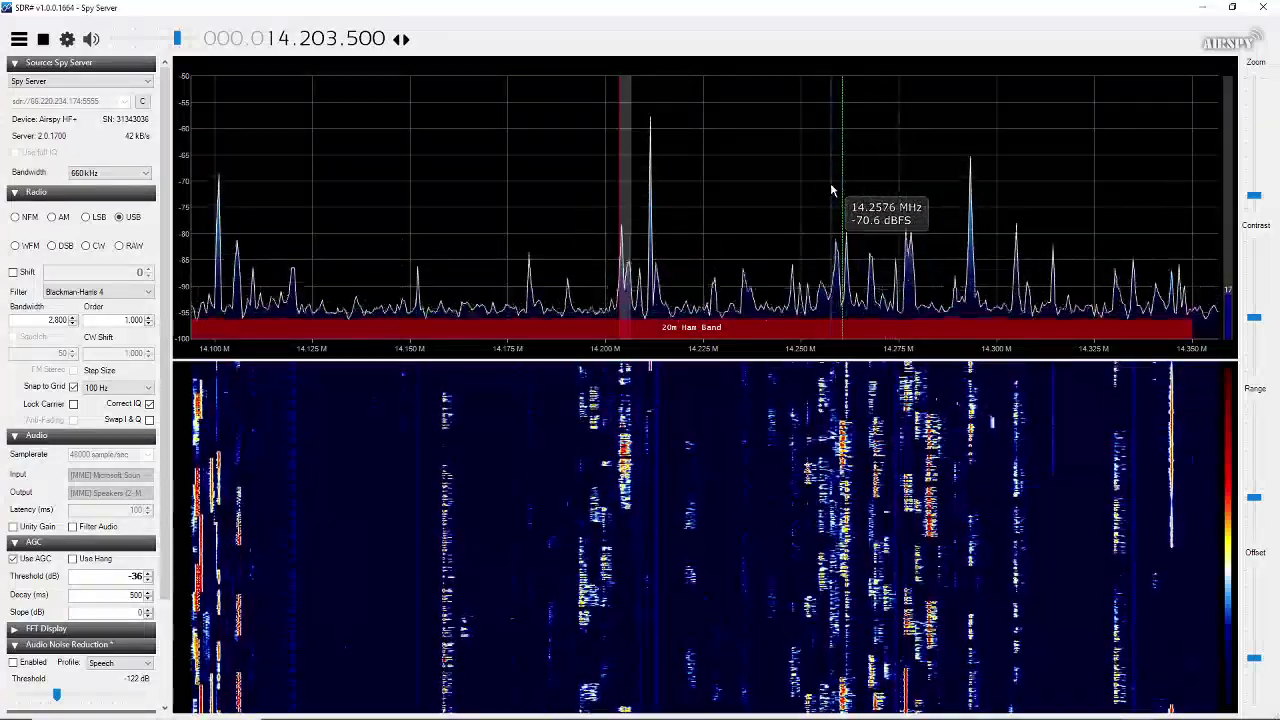
drag(1250, 196, 1253, 203)
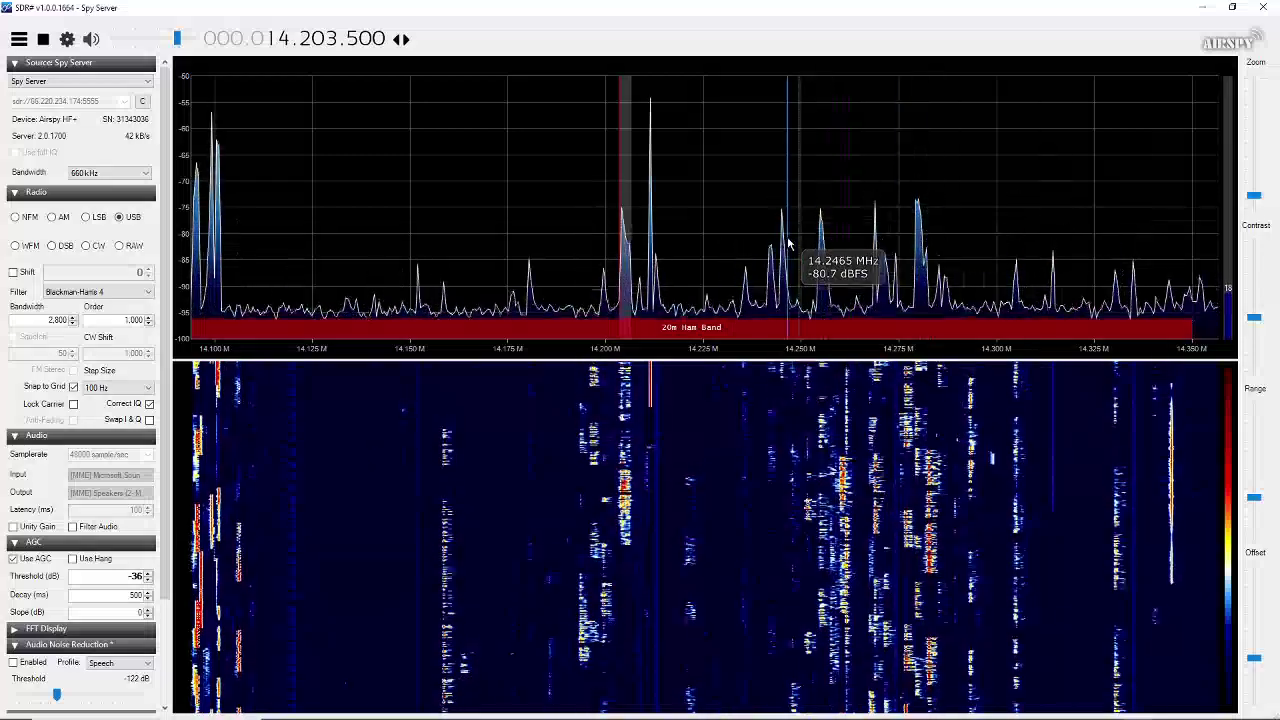
click(820, 236)
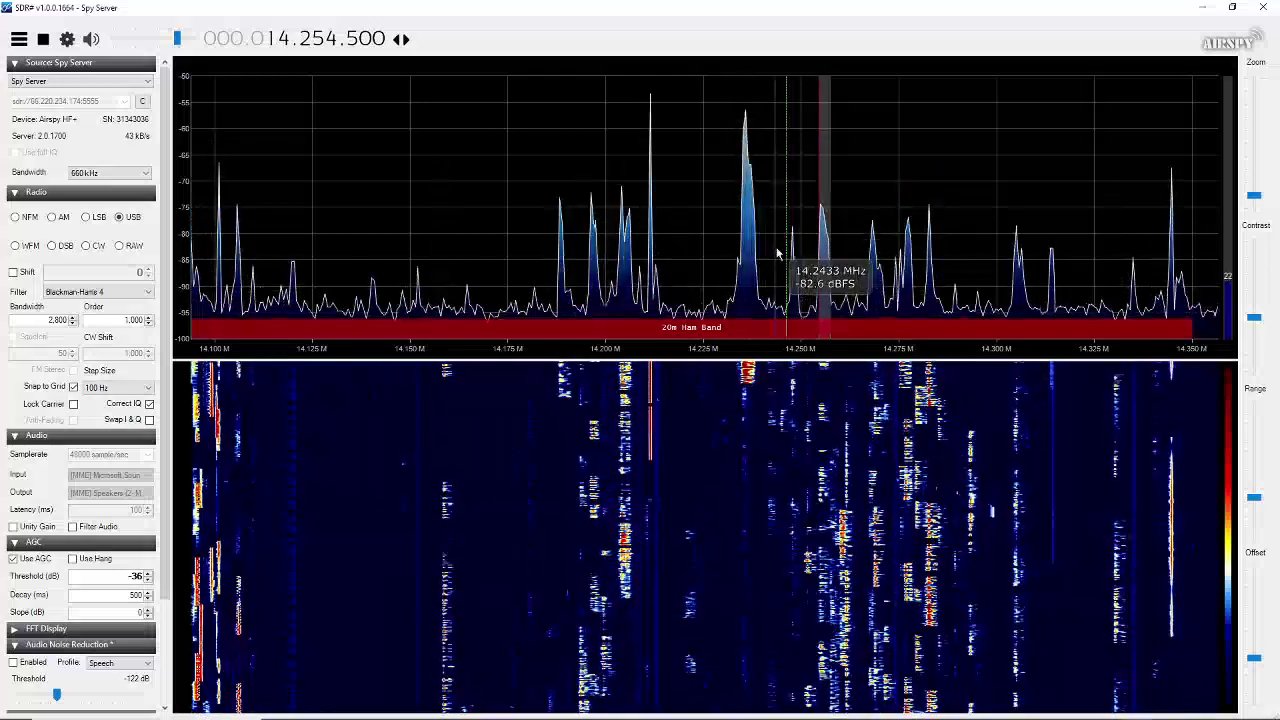
scroll(778, 254, down, 4)
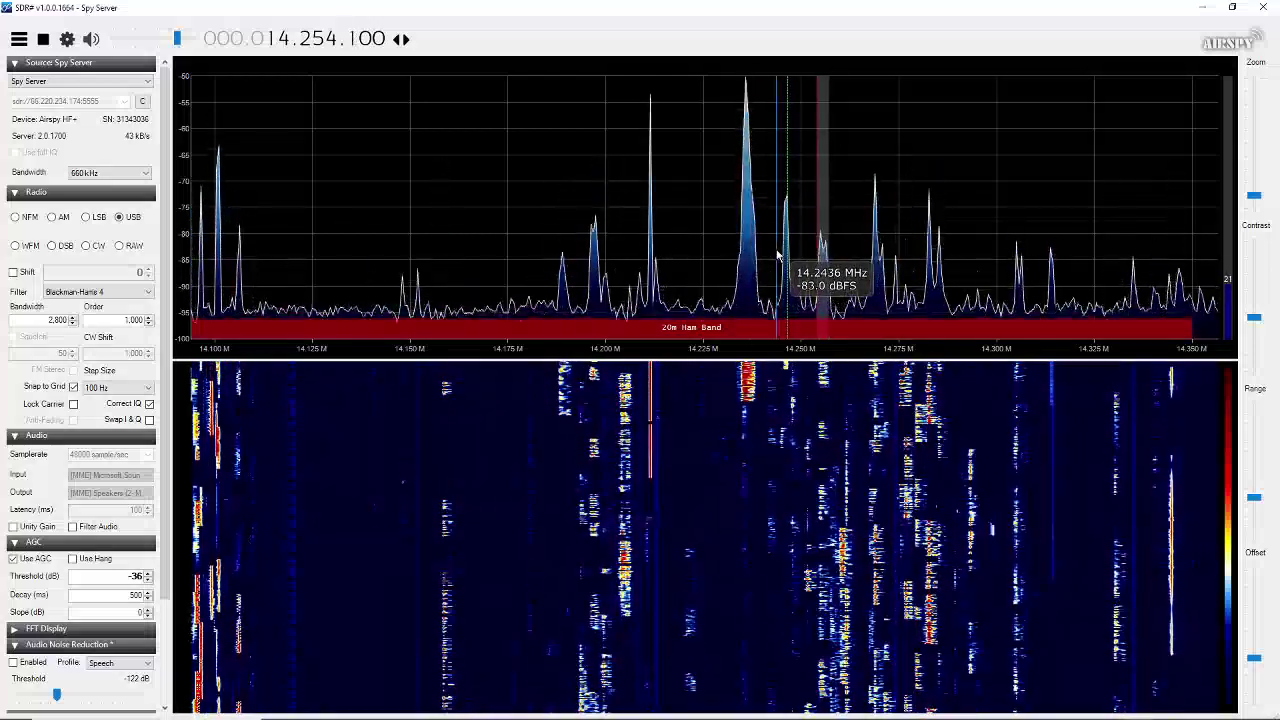
scroll(778, 254, up, 1)
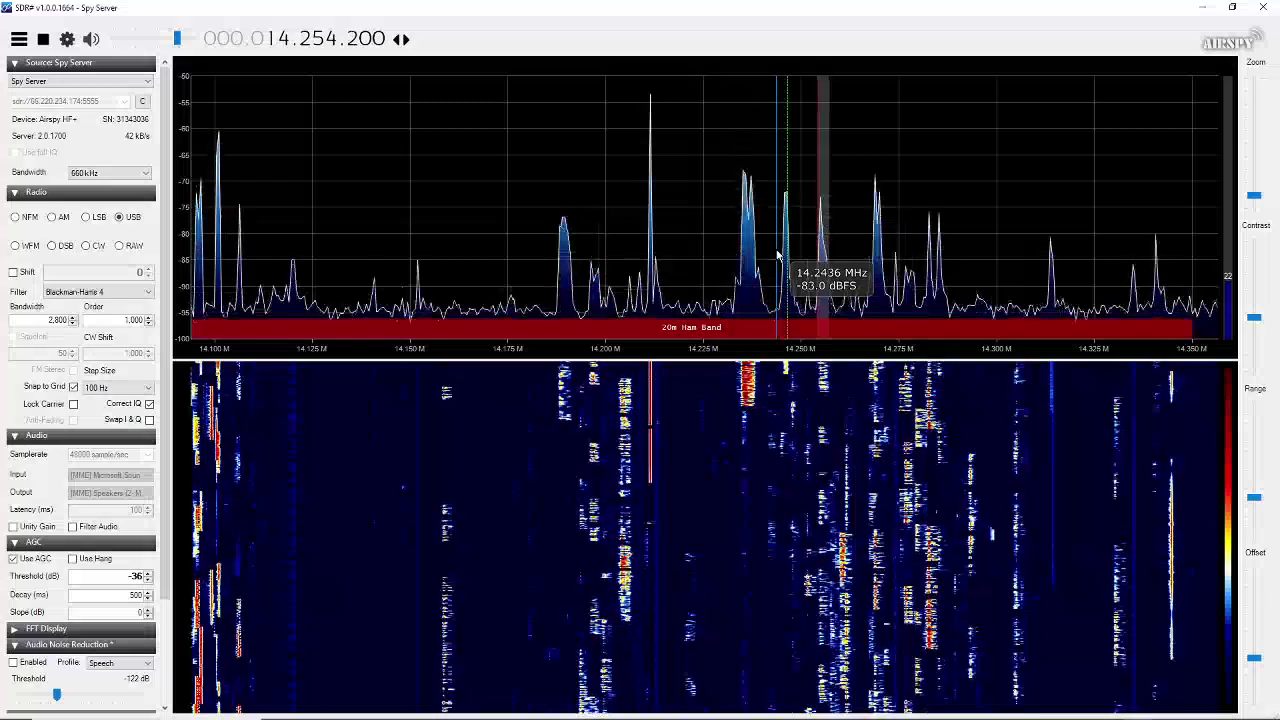
Tune to the station near 14.267 MHz and fine-tune it to 14.268.400 MHz.
click(868, 234)
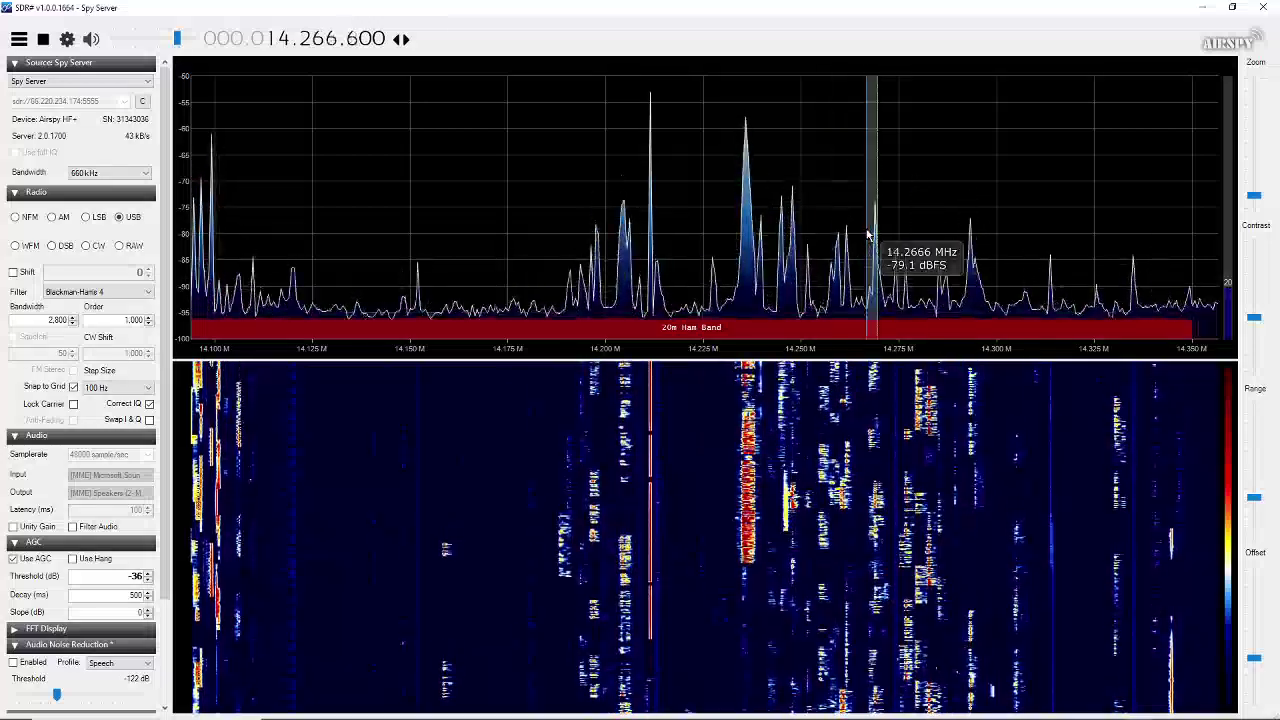
click(870, 233)
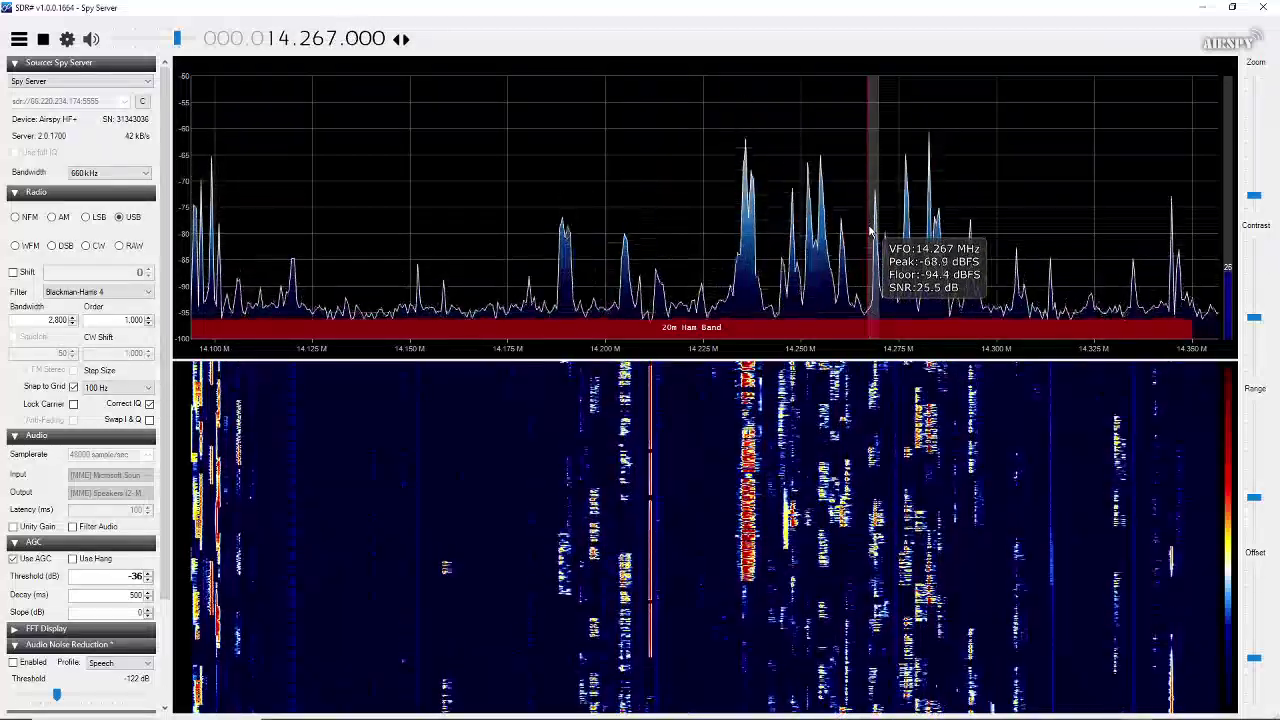
scroll(870, 233, up, 4)
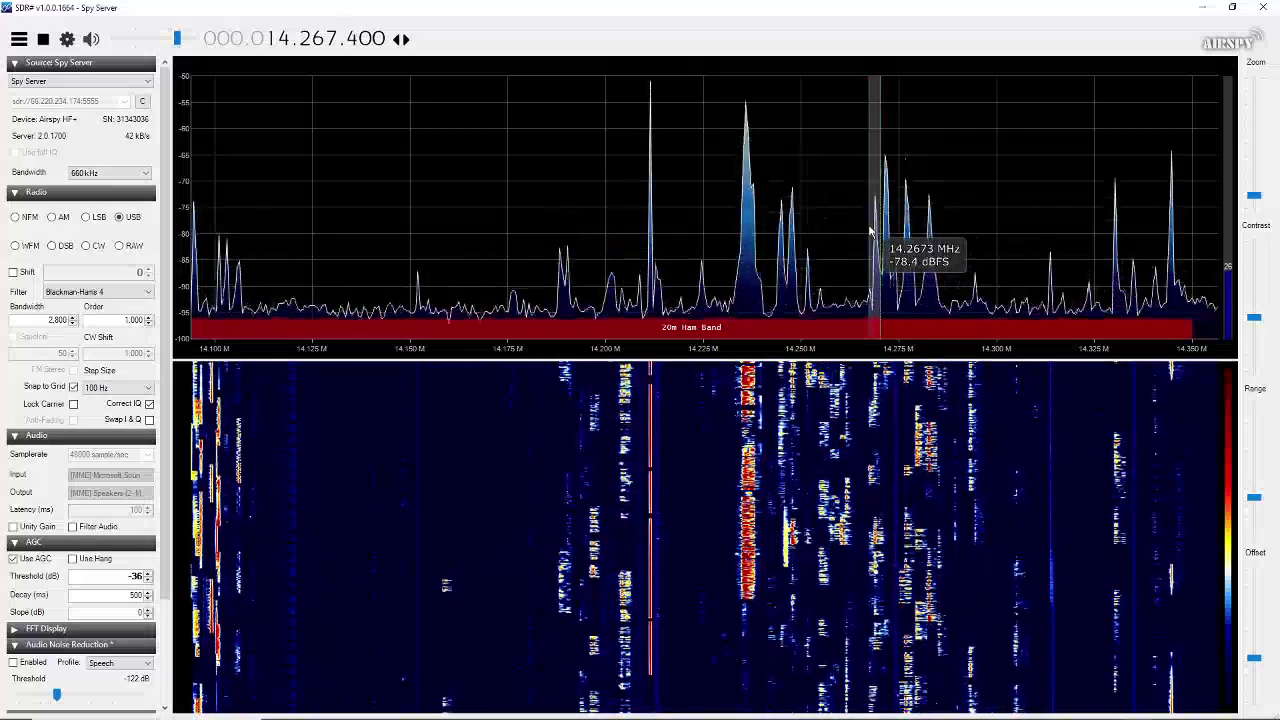
scroll(870, 233, up, 4)
scroll(870, 233, up, 4)
scroll(870, 233, up, 1)
scroll(870, 233, up, 2)
scroll(870, 233, down, 1)
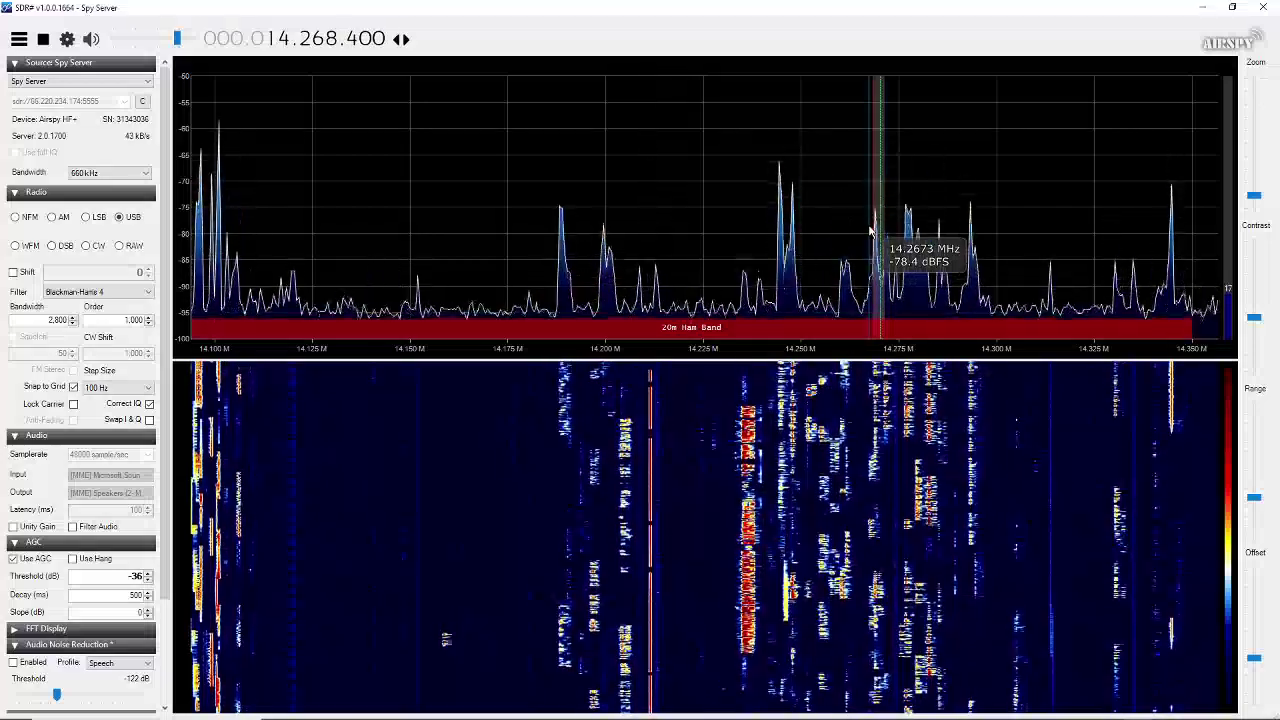
Stop streaming from the remote Airspy HF+ receiver.
click(43, 39)
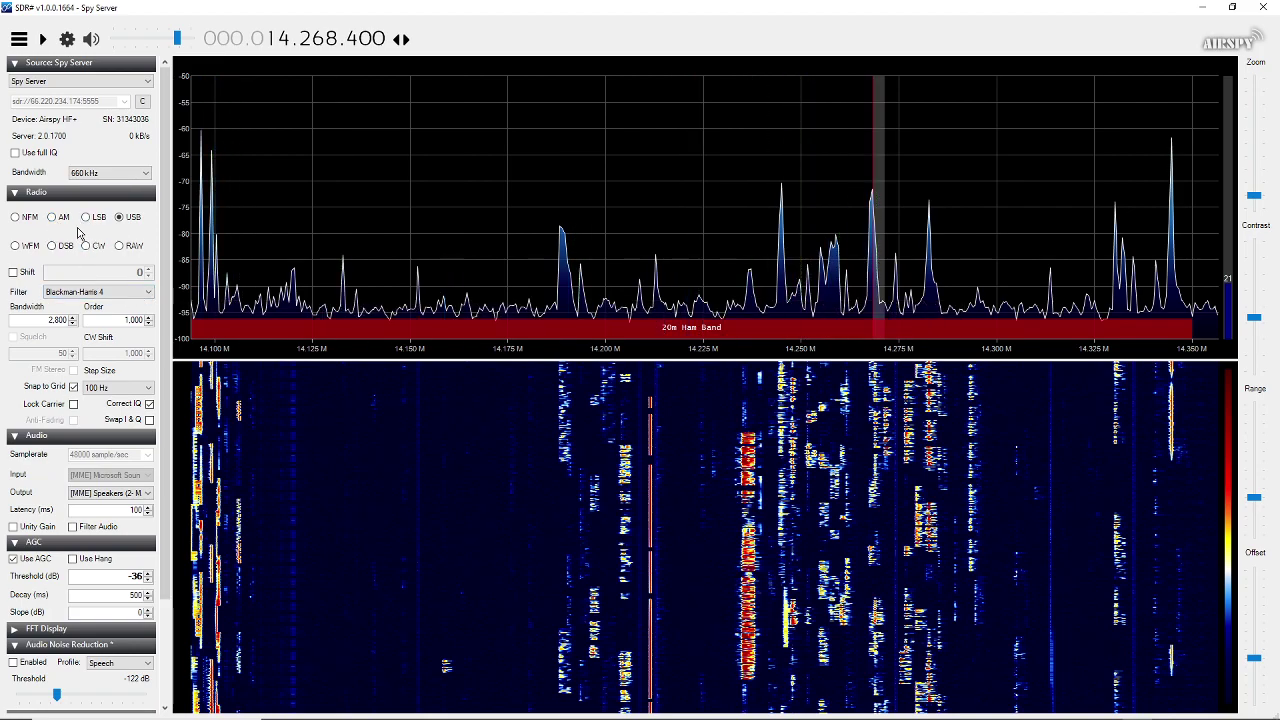
click(748, 285)
drag(748, 285, 779, 300)
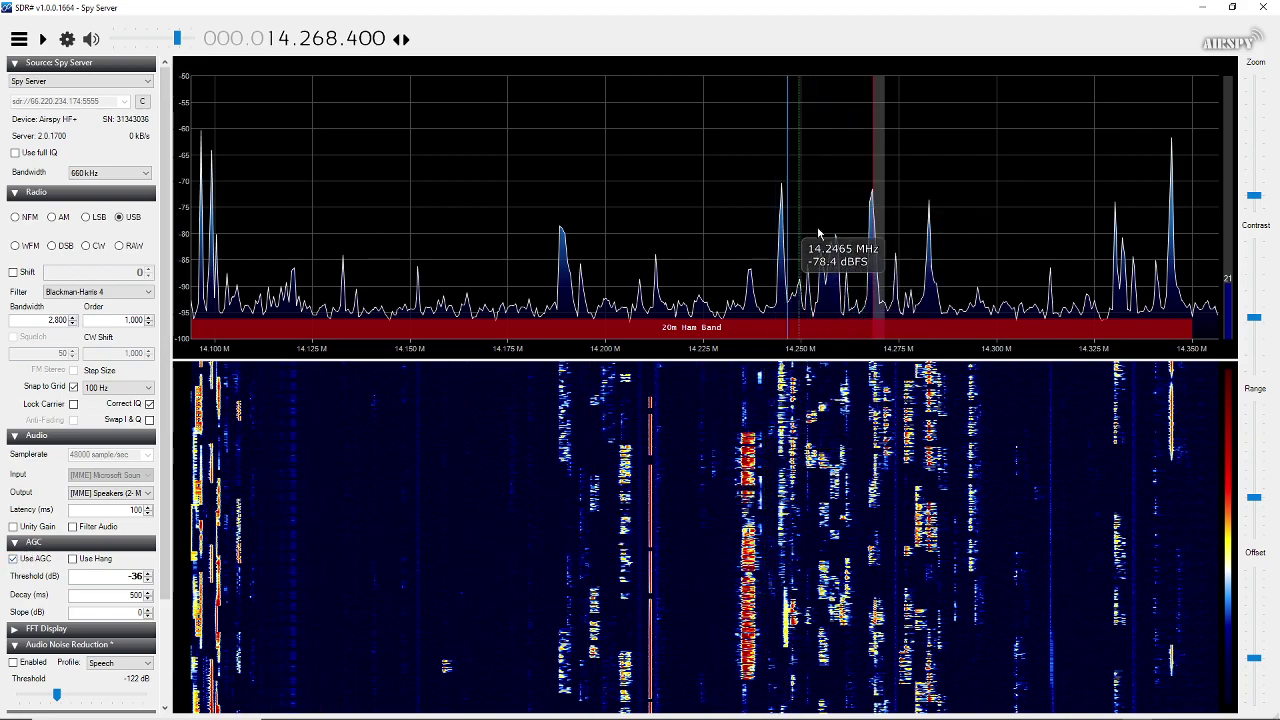
Start streaming at 14.1875 MHz, then tune to stations near 14.2566 and 14.2346 MHz.
click(559, 269)
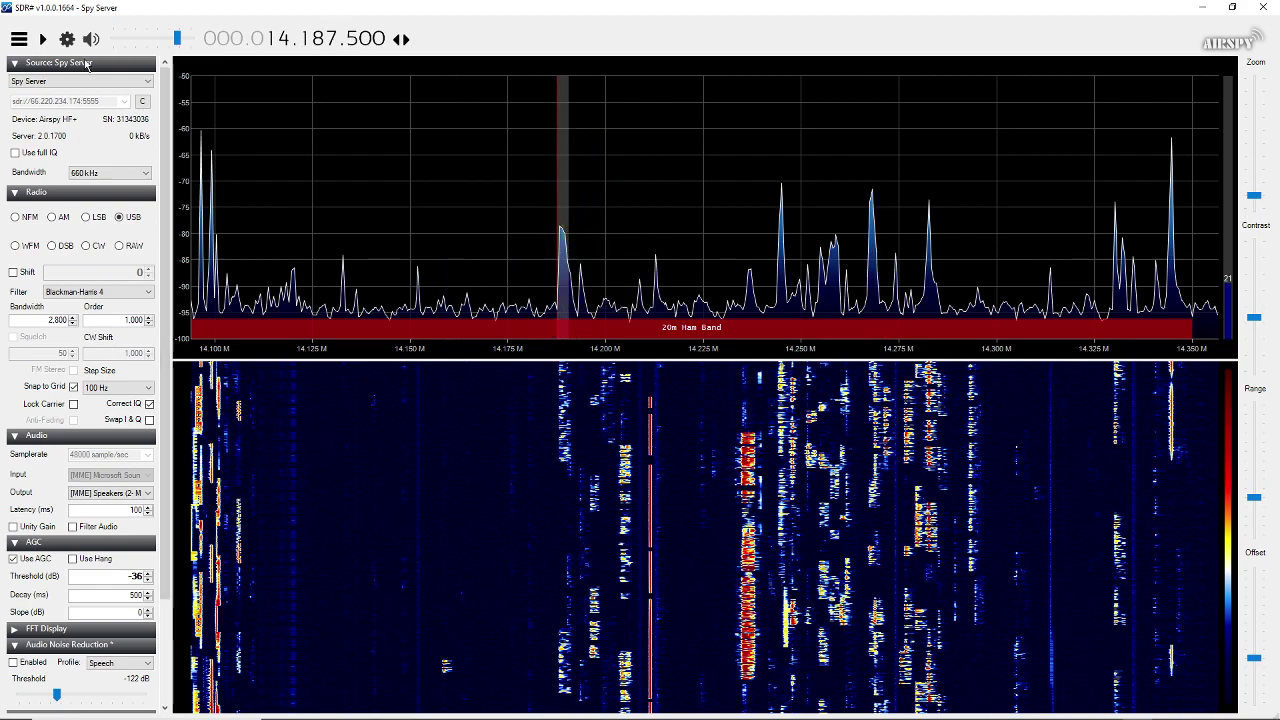
click(42, 38)
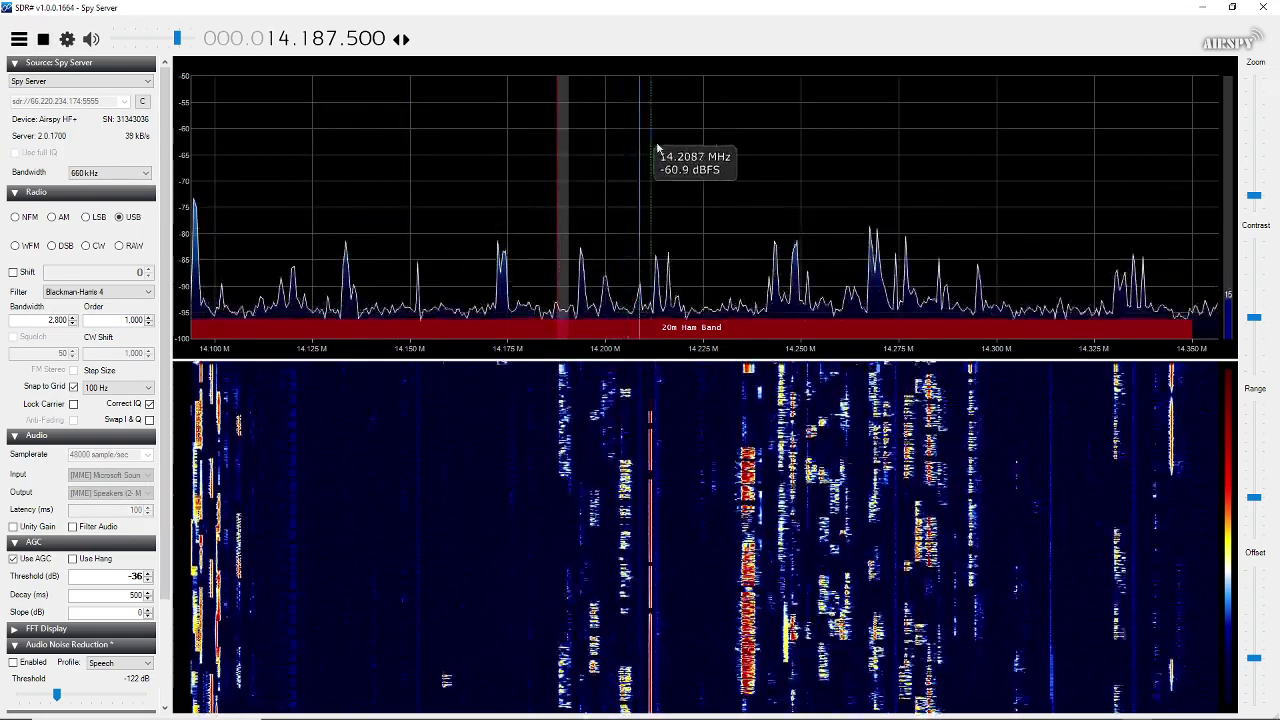
click(828, 193)
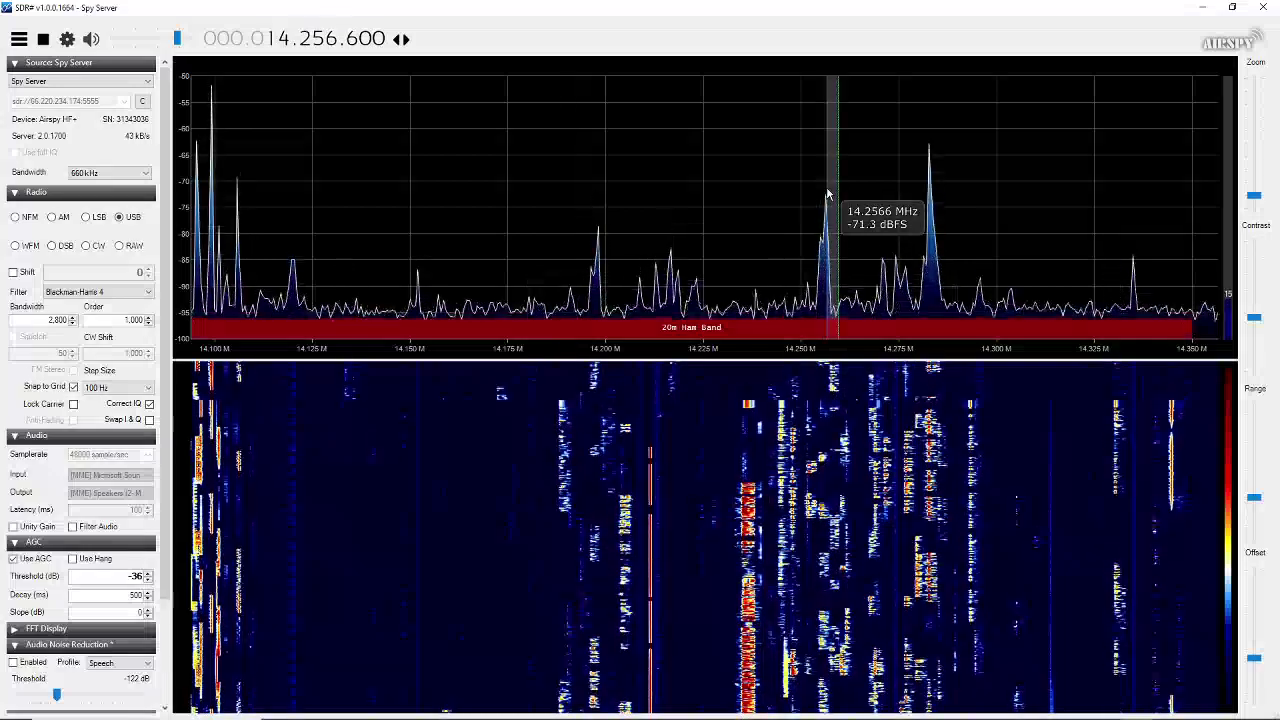
click(741, 203)
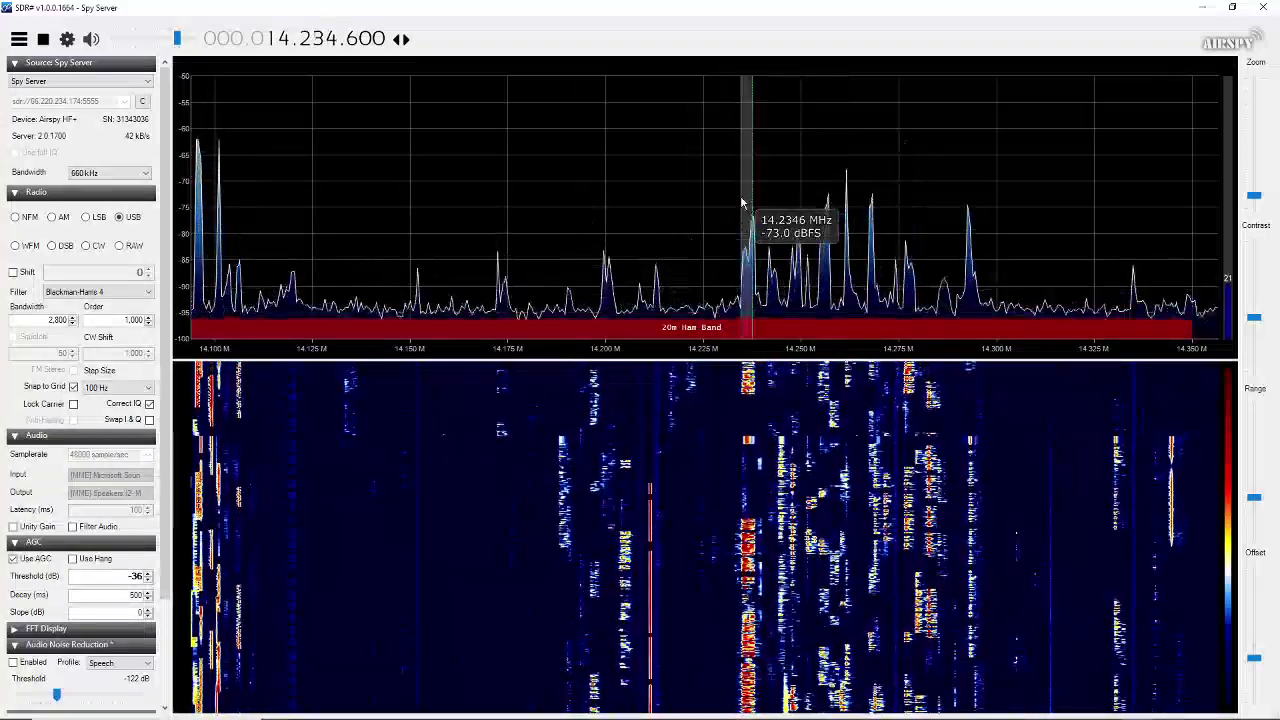
Fine-tune to 14.235.000 MHz and raise the audio gain slightly.
scroll(741, 203, up, 4)
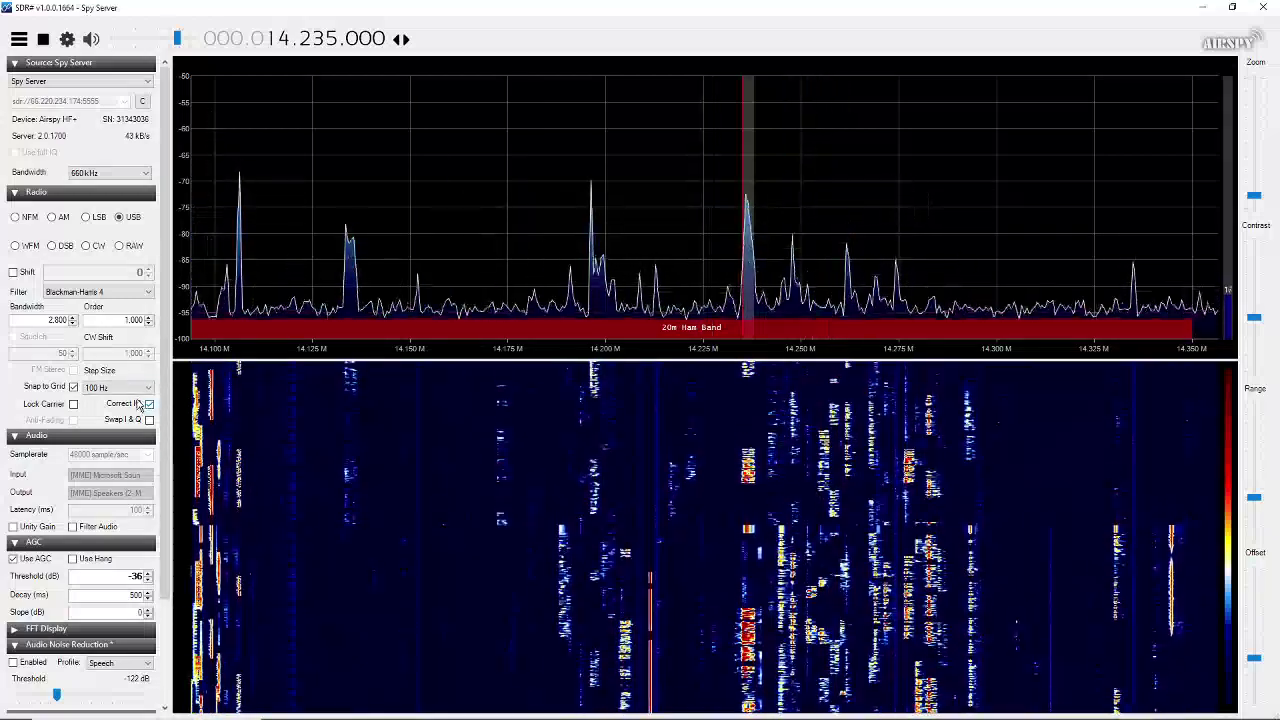
mouse_move(178, 38)
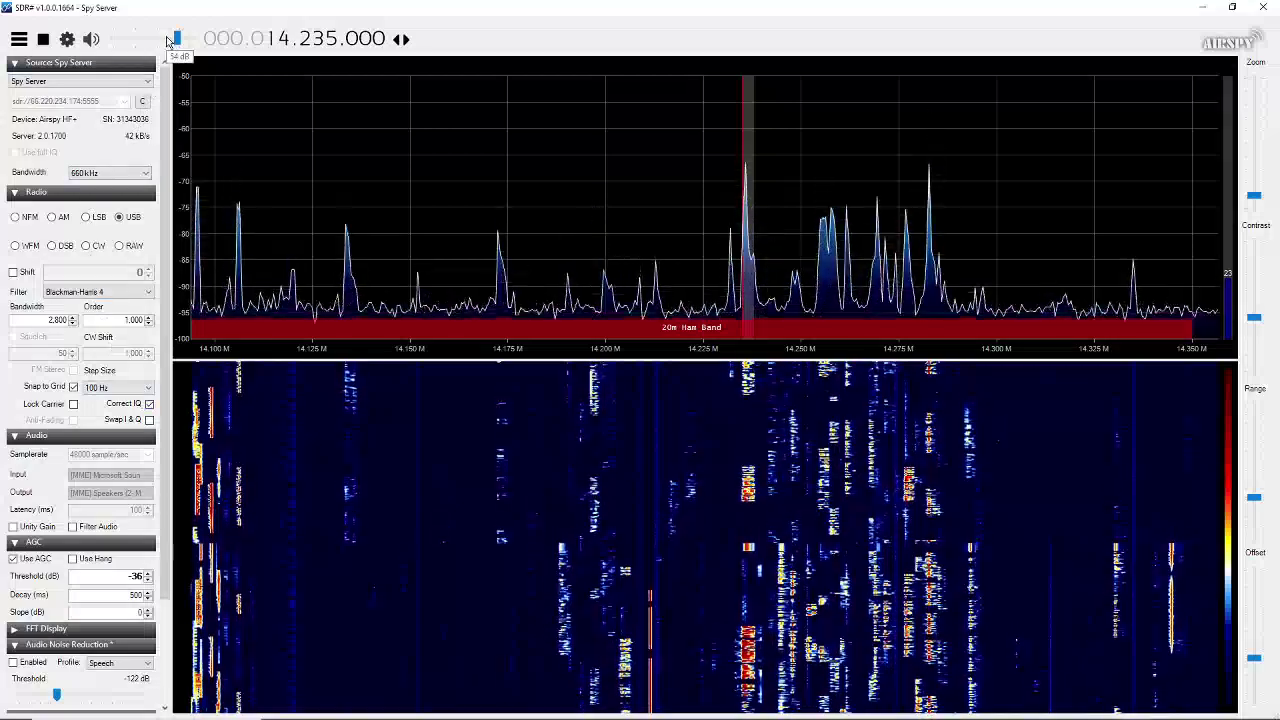
drag(178, 38, 186, 40)
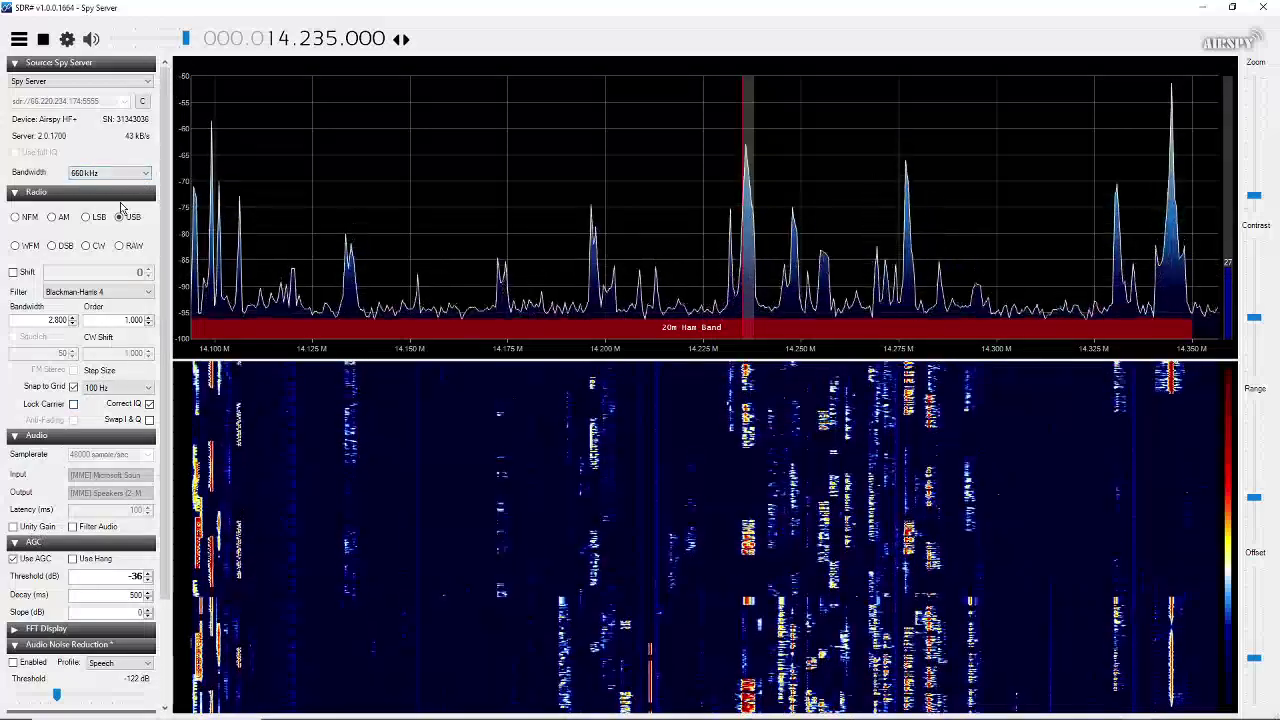
Stop the stream and tune to the signal at 14.254.700 MHz.
click(44, 39)
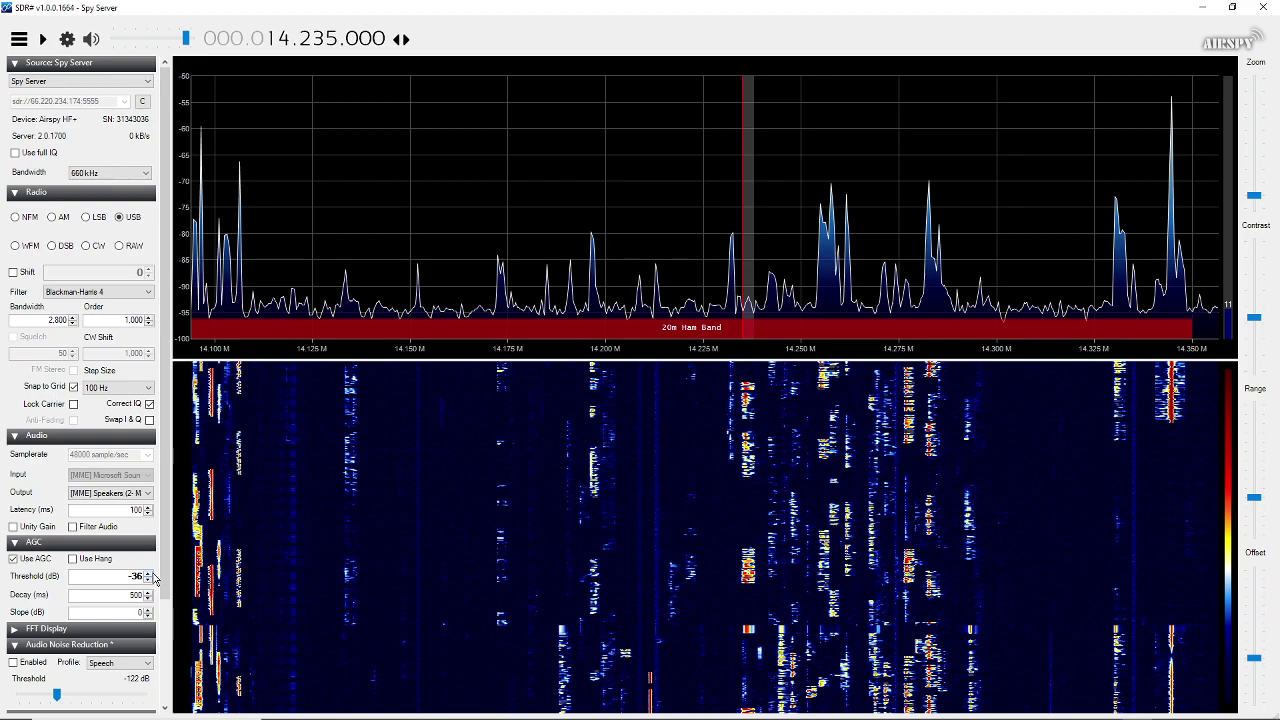
click(820, 283)
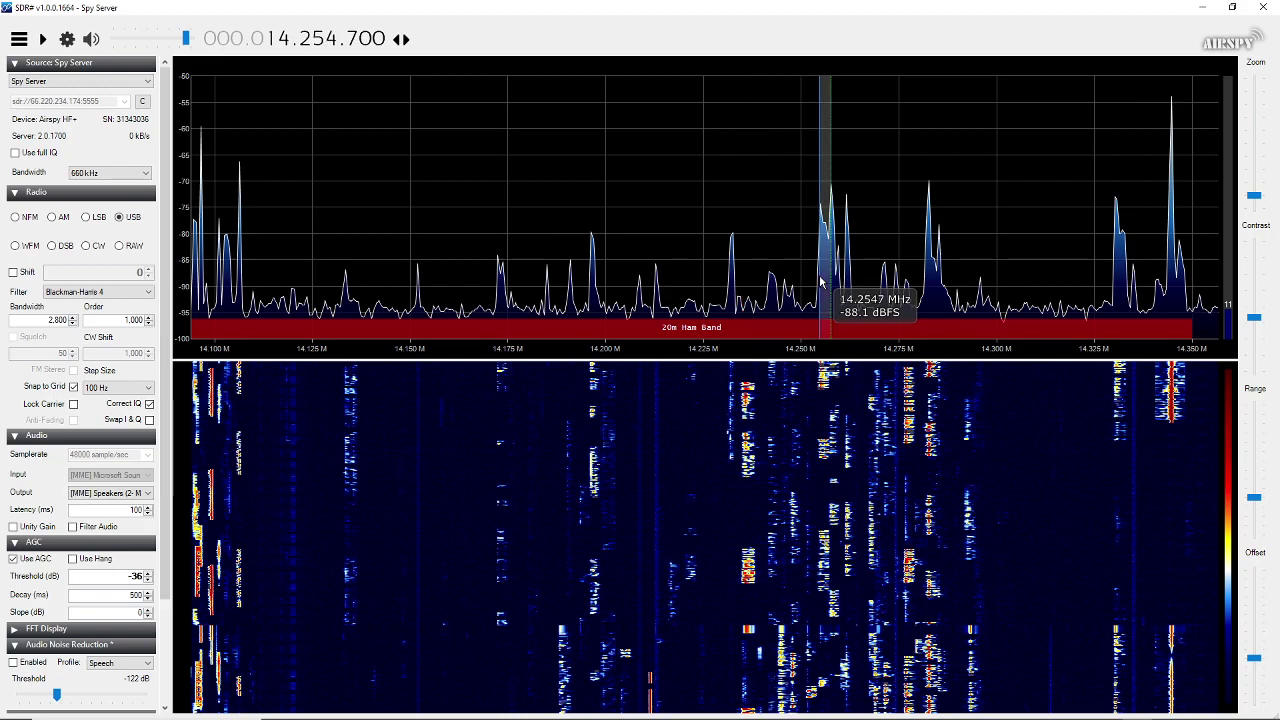
Restart streaming and tune to the station near 14.271 MHz.
click(43, 38)
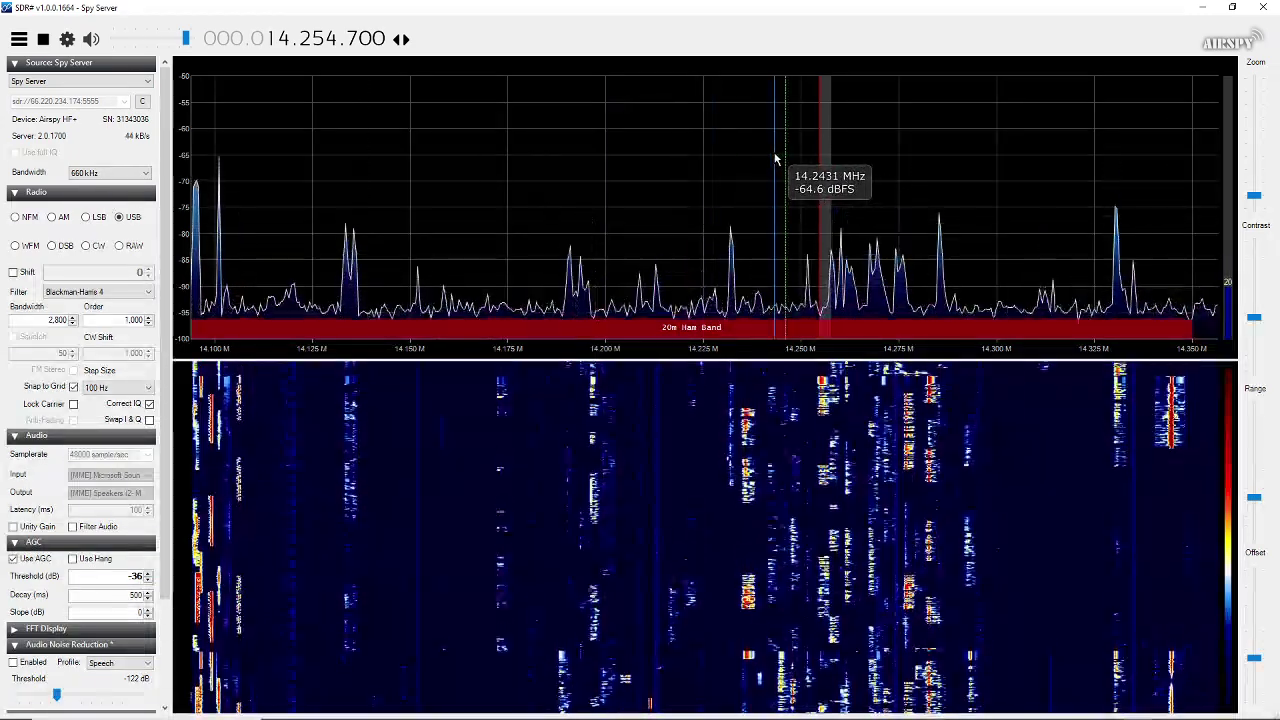
scroll(775, 160, down, 5)
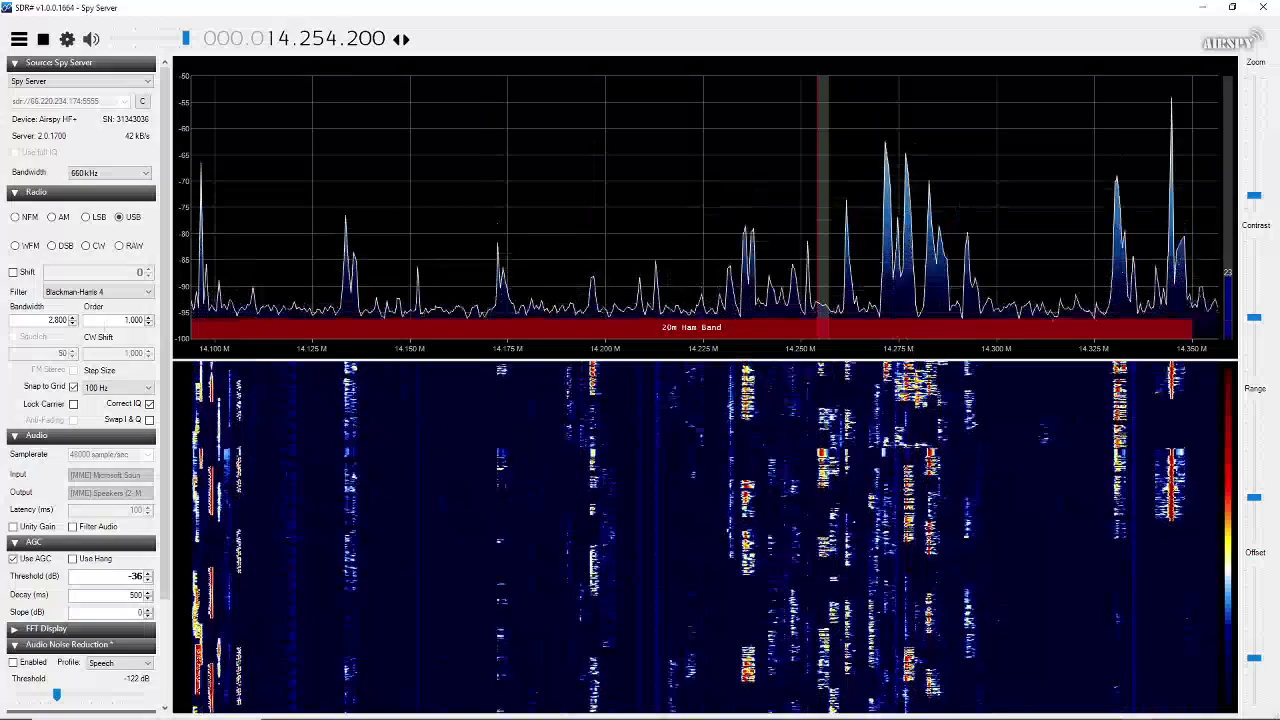
click(884, 258)
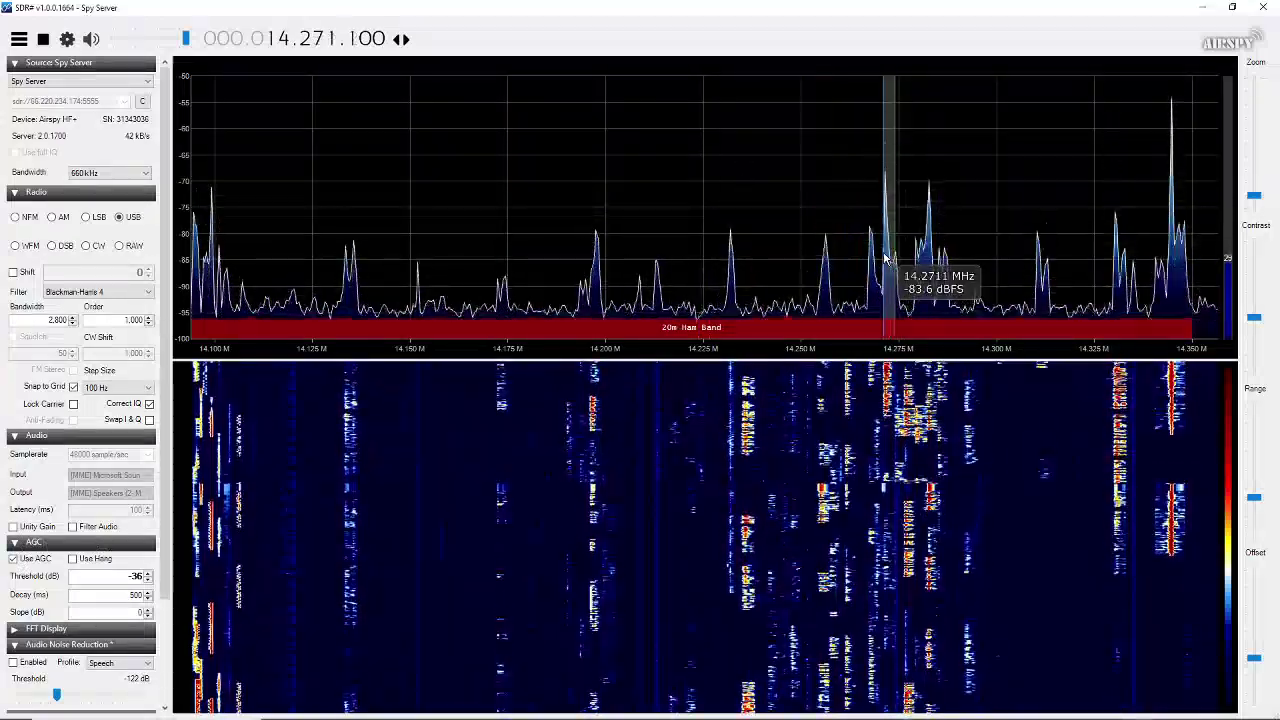
scroll(884, 258, down, 1)
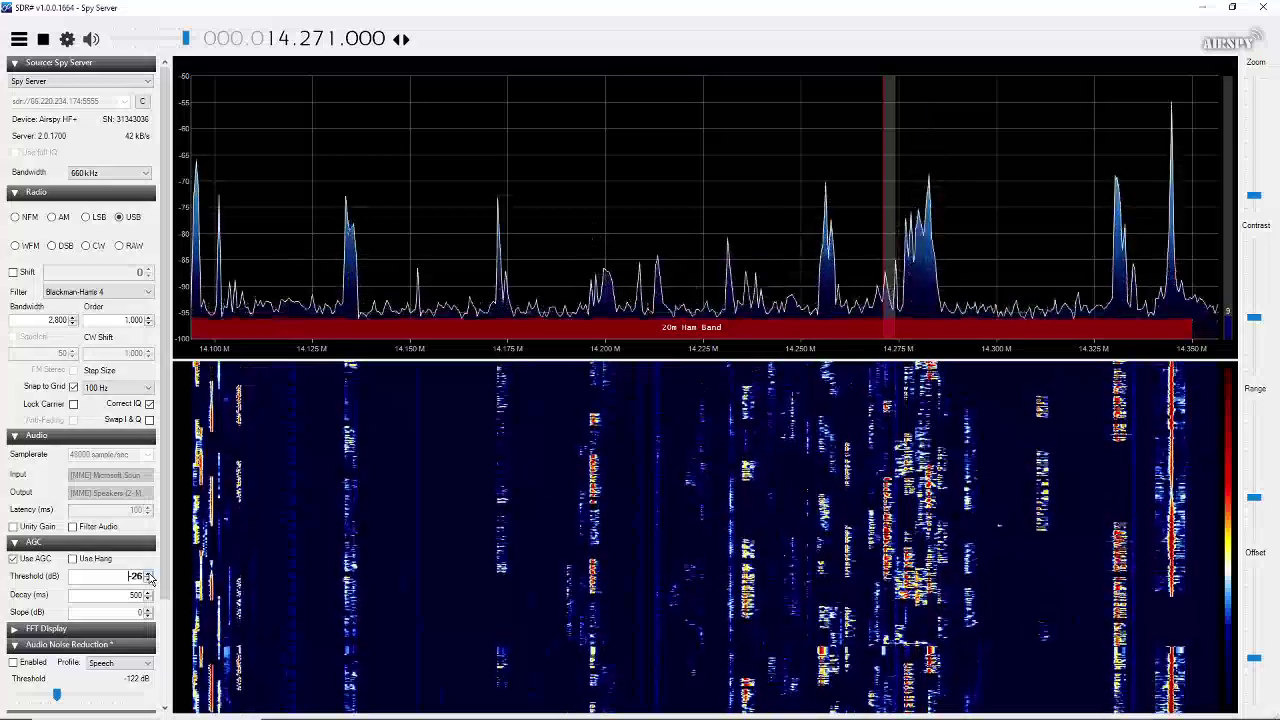
Raise the AGC threshold to -20 dB and nudge the audio gain up slightly.
click(148, 575)
click(148, 574)
click(148, 574)
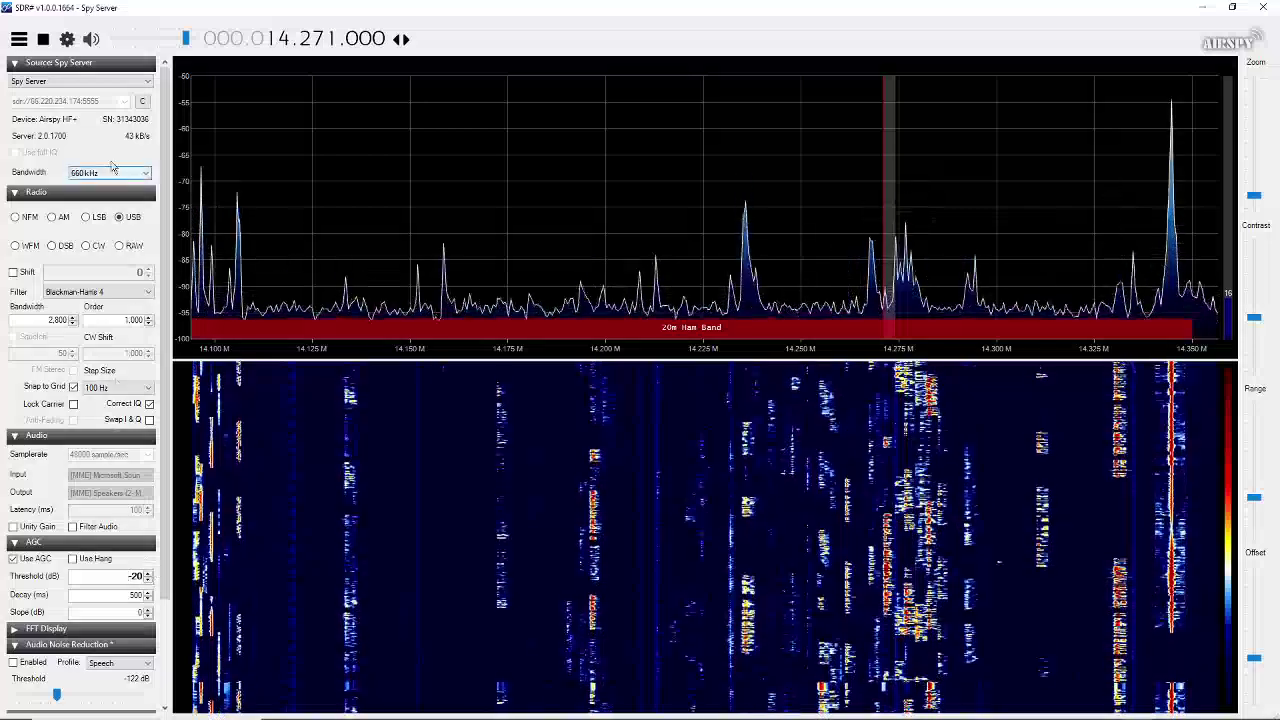
mouse_move(189, 44)
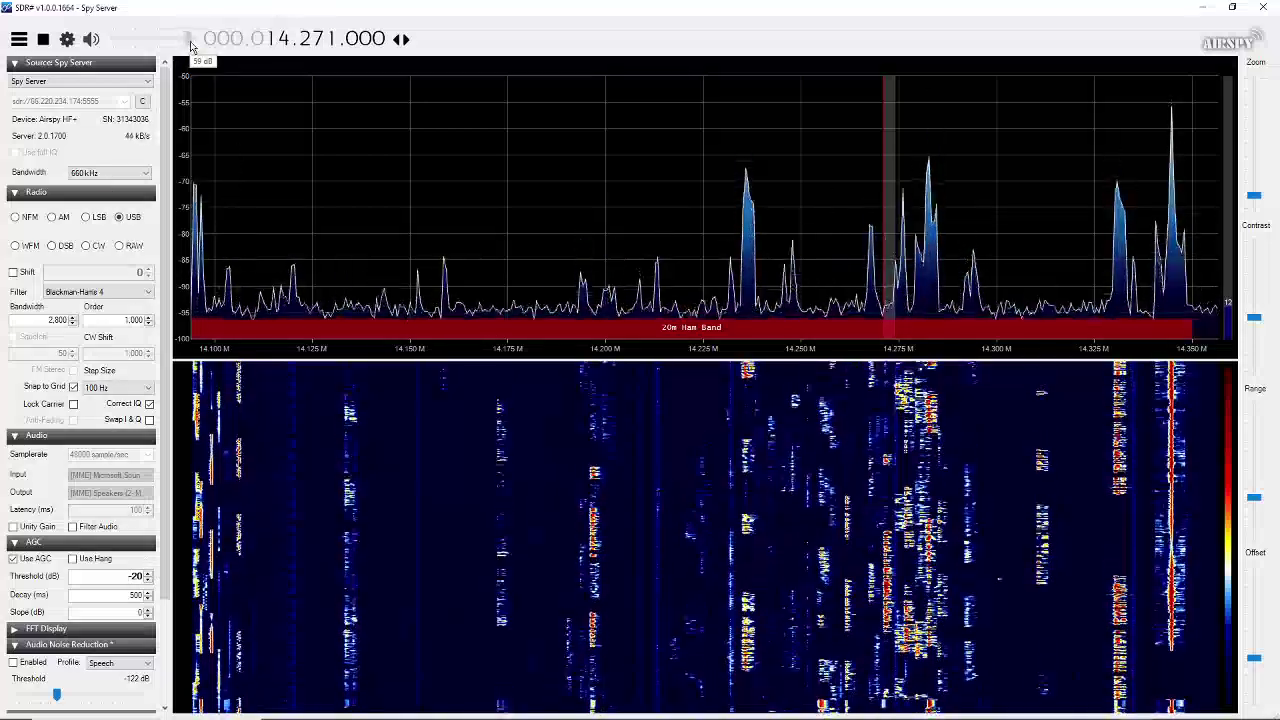
drag(191, 45, 194, 46)
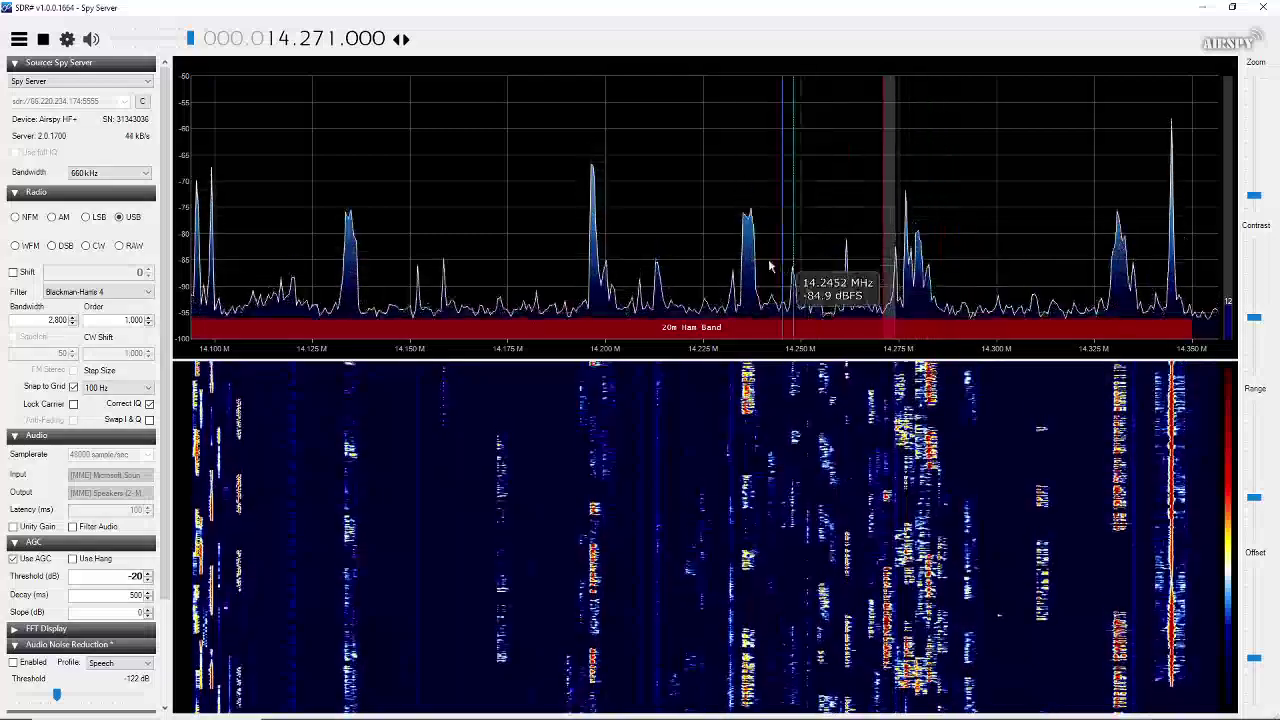
Tune near 14.196 MHz, then settle on the strong station at 14.282 MHz.
click(592, 287)
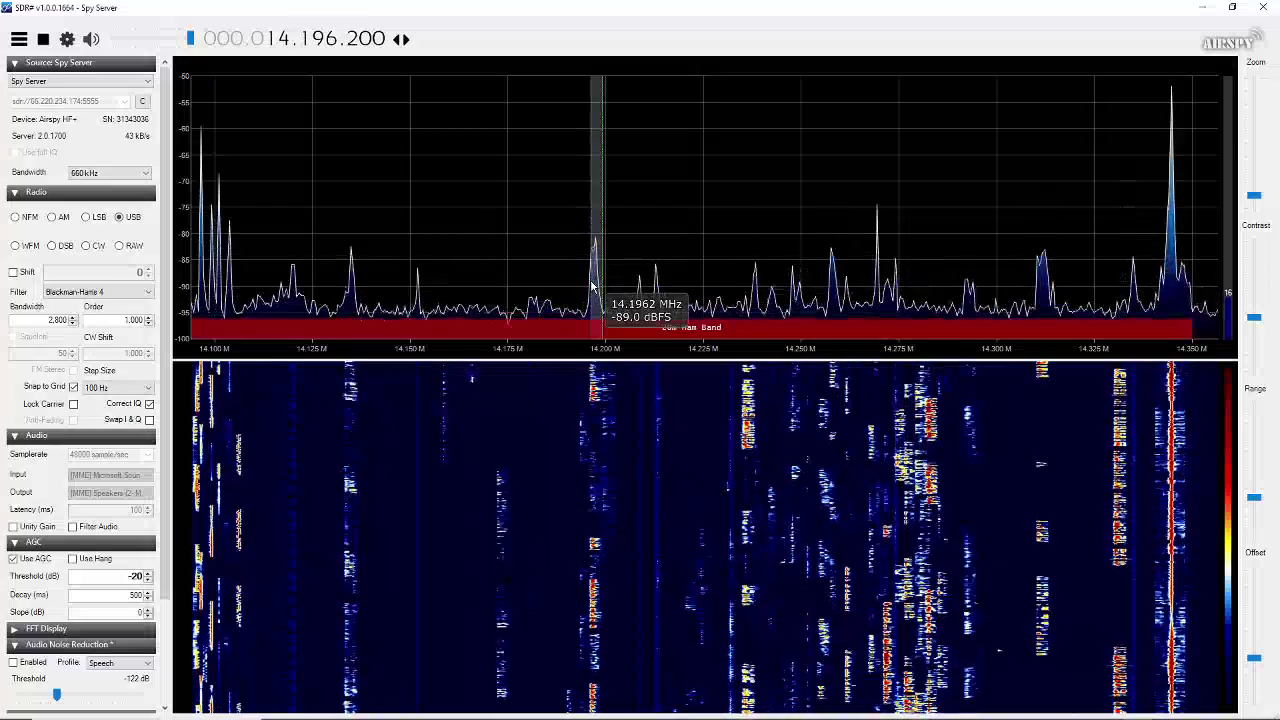
scroll(592, 287, down, 3)
scroll(592, 287, up, 1)
scroll(592, 287, up, 1)
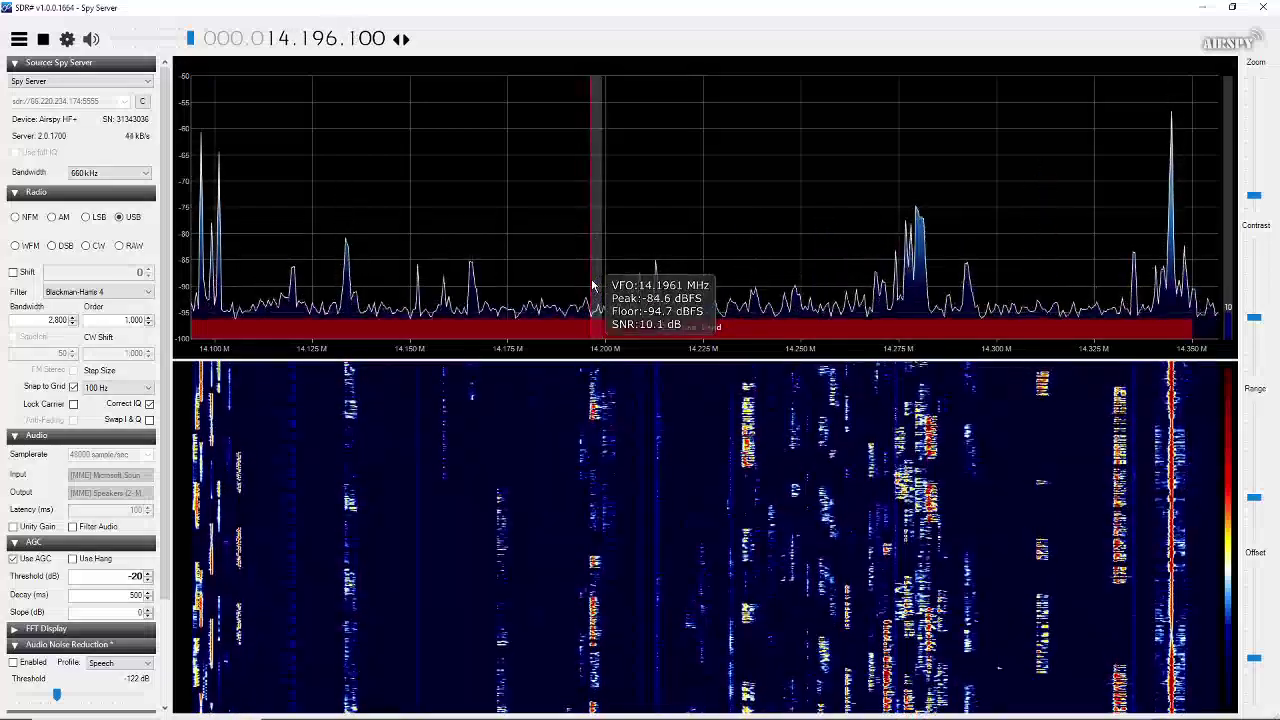
click(927, 247)
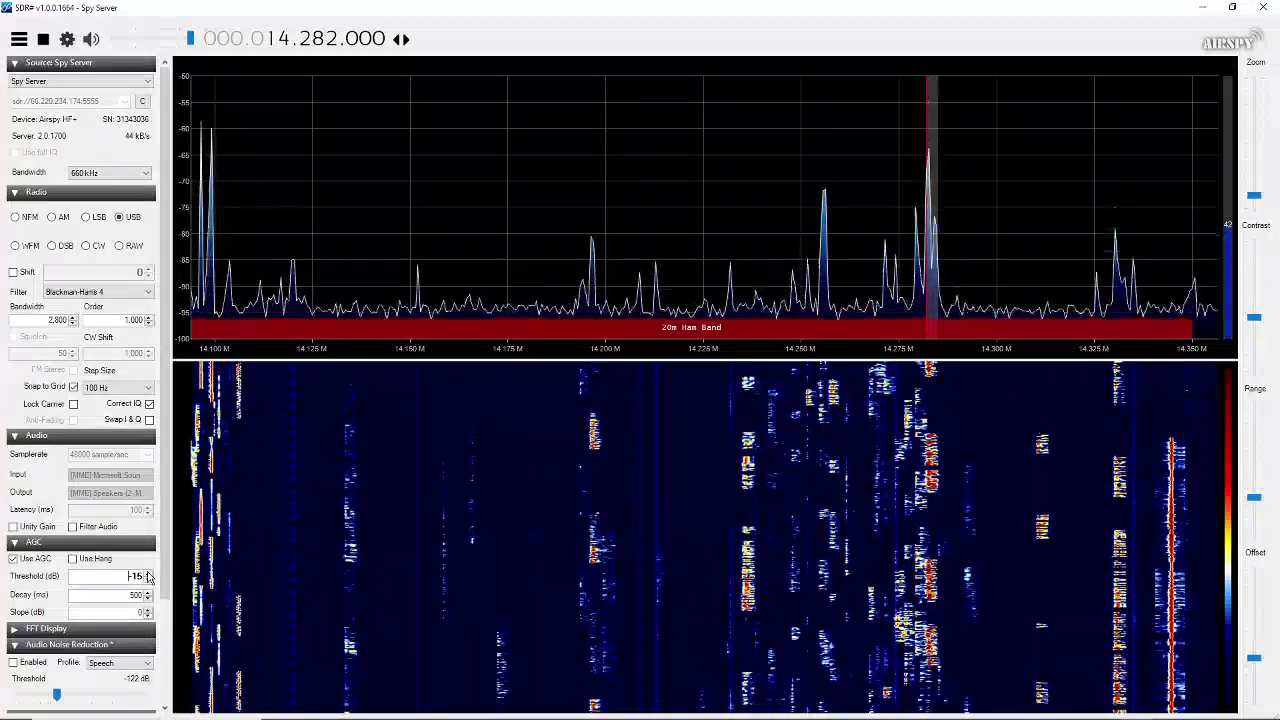
Raise the AGC threshold another step toward -10 dB.
click(148, 574)
click(148, 574)
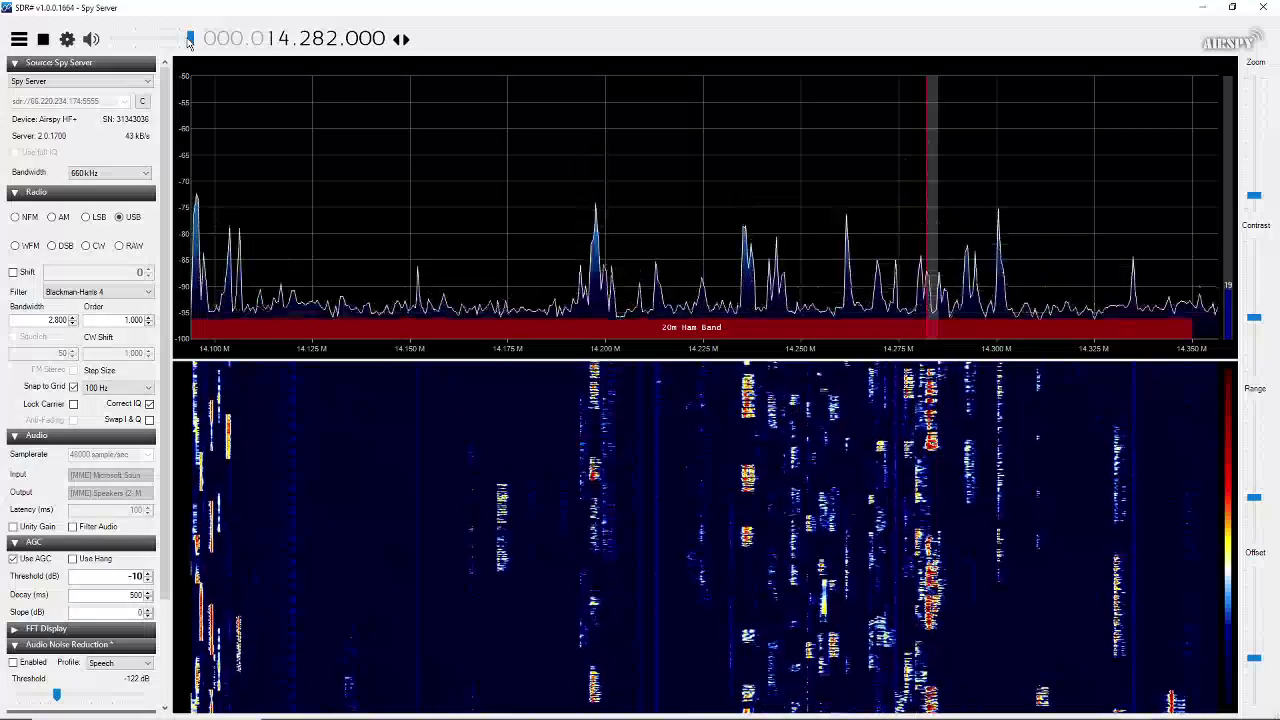
Stop the Spy Server stream, leaving the receiver at 14.282.000 MHz.
click(44, 40)
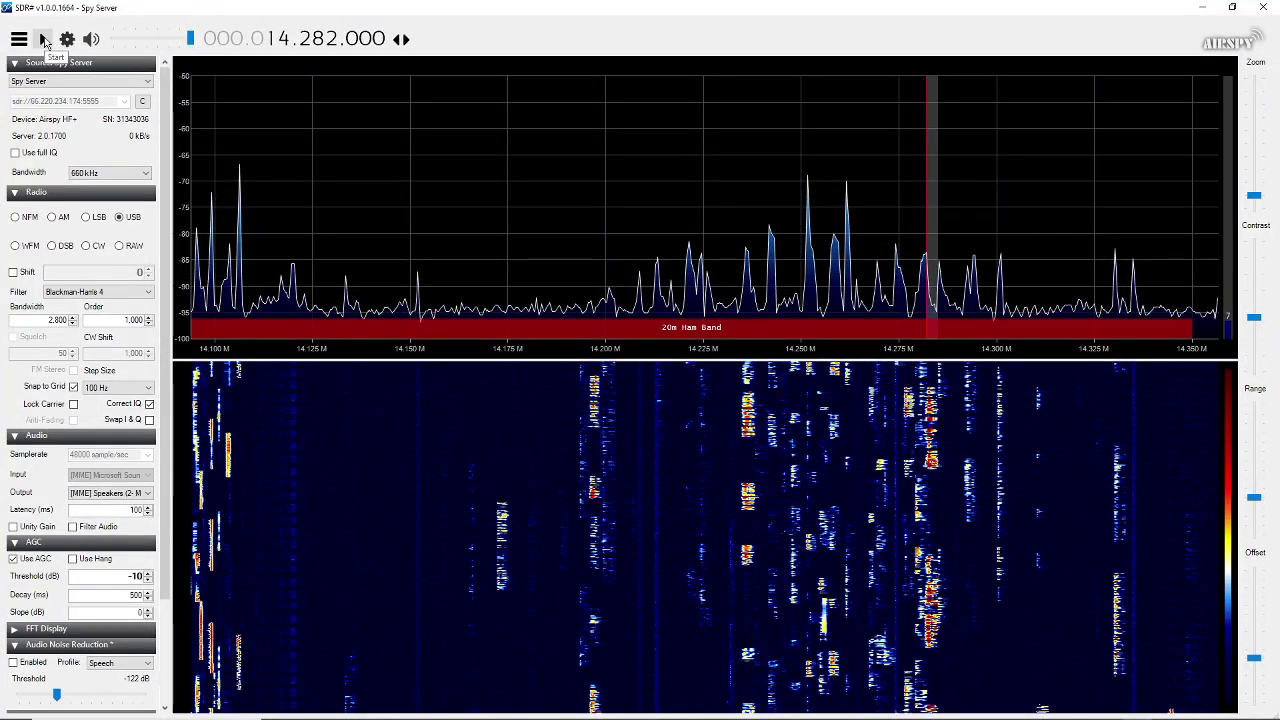